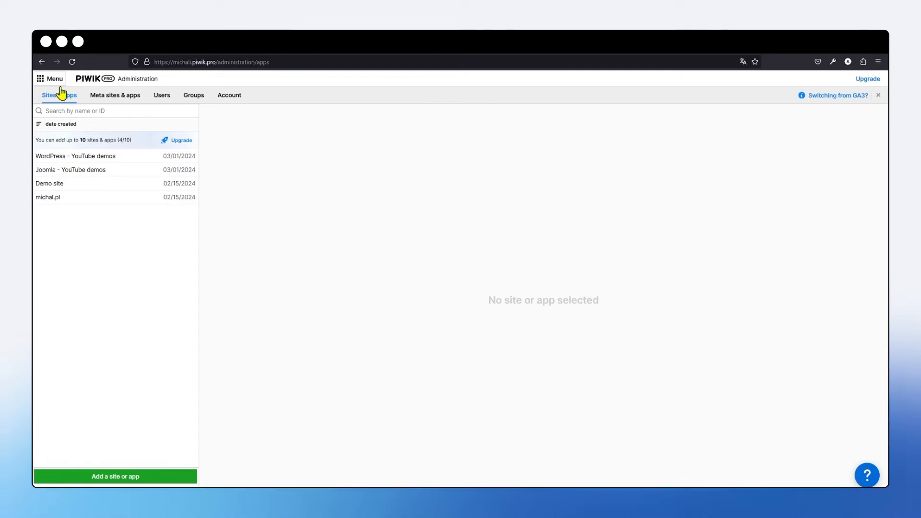
- Open the consent settings from the privacy options of the WordPress - YouTube demos site in Administration
left_click(154, 100)
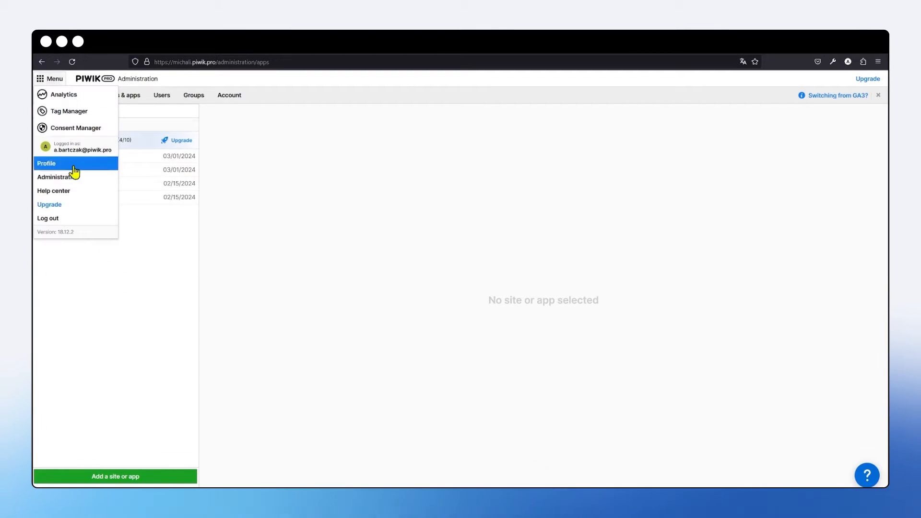
left_click(79, 181)
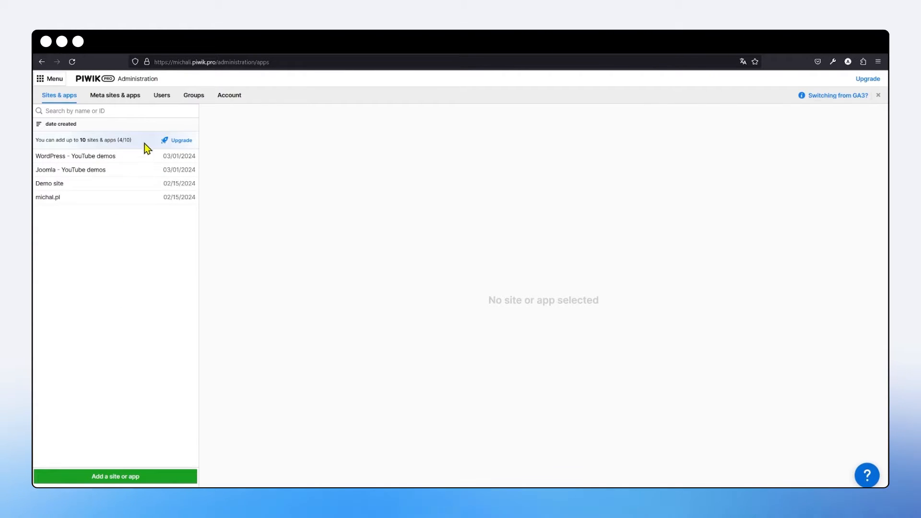
left_click(136, 157)
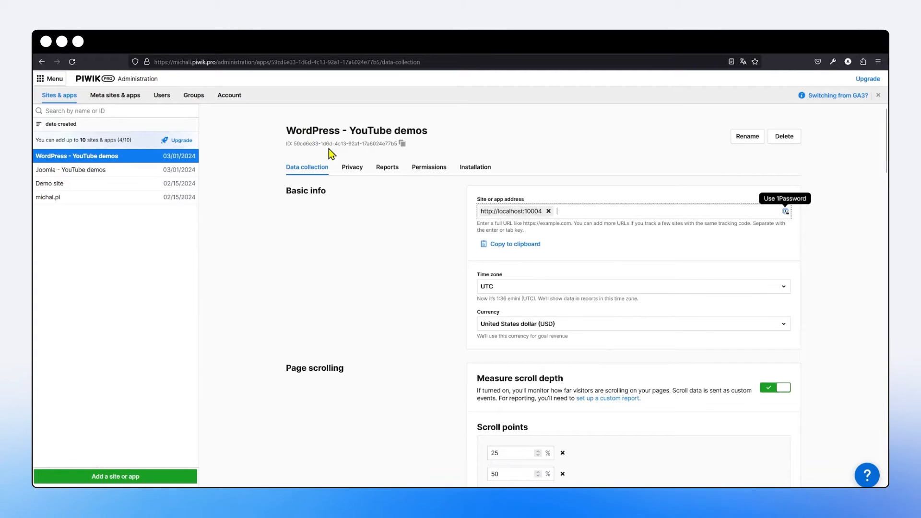
left_click(348, 169)
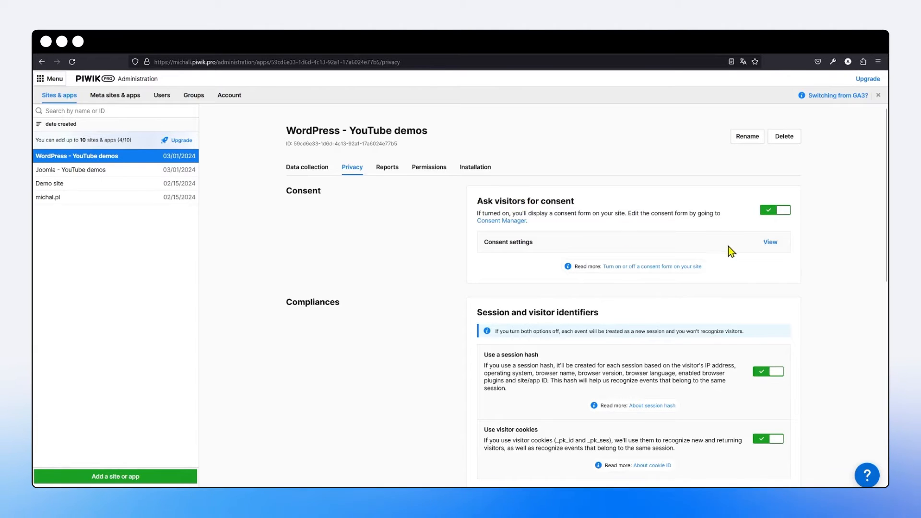
left_click(770, 245)
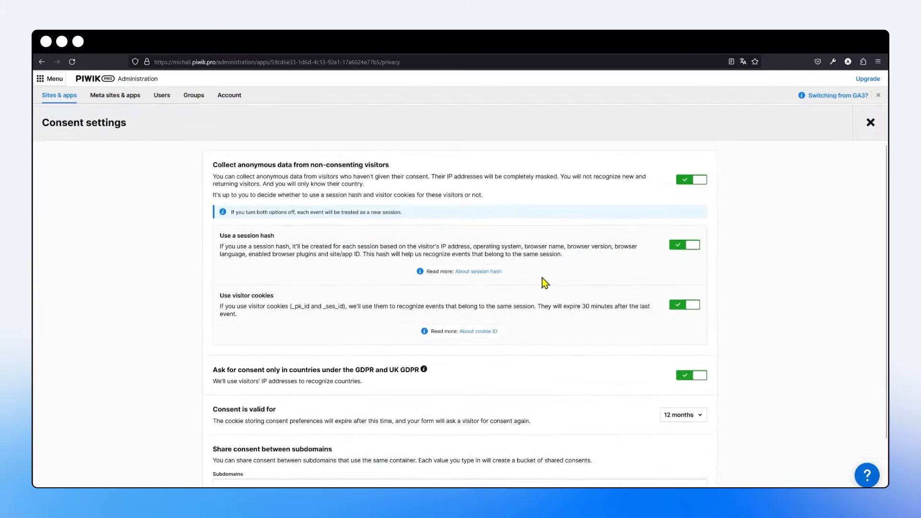
scroll(504, 263, "down", 3)
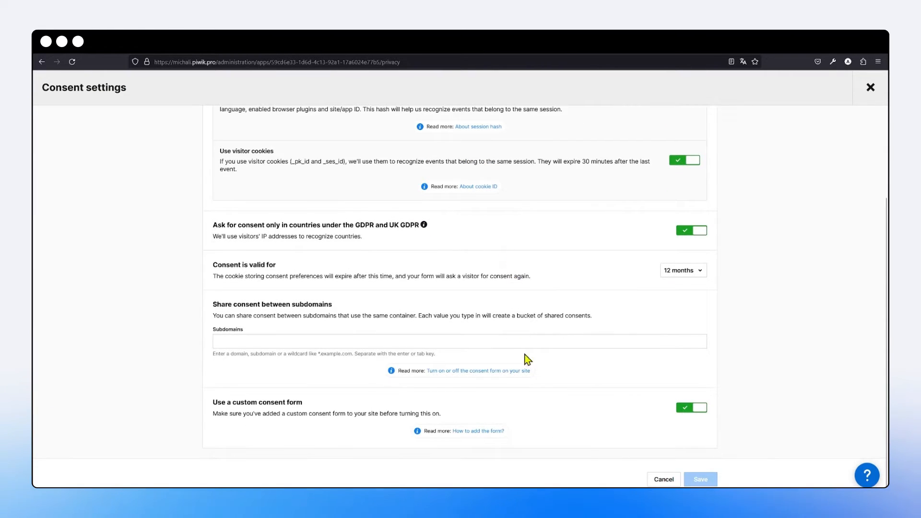
left_click(682, 409)
left_click(682, 409)
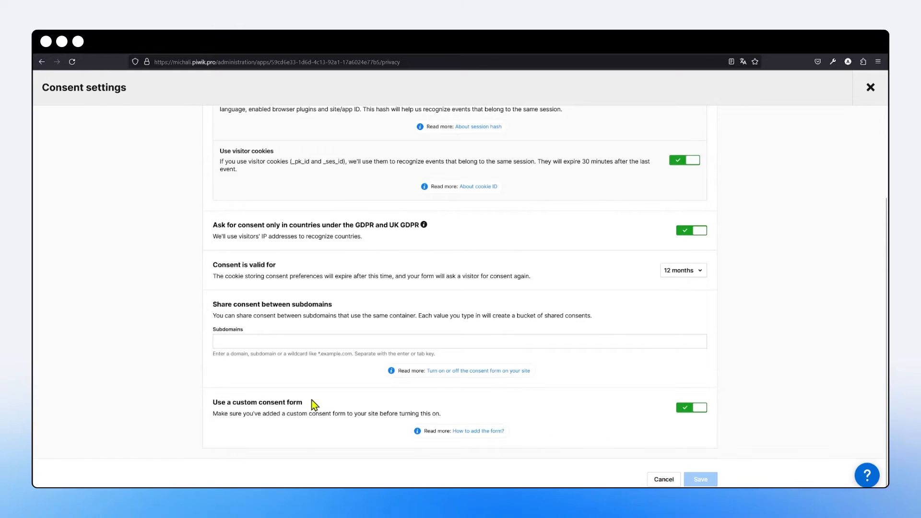
triple_click(282, 402)
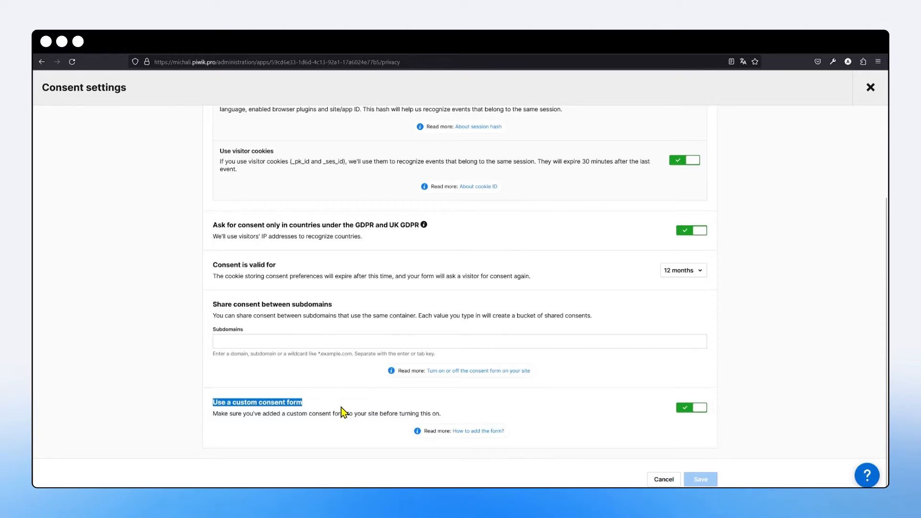
left_click(682, 410)
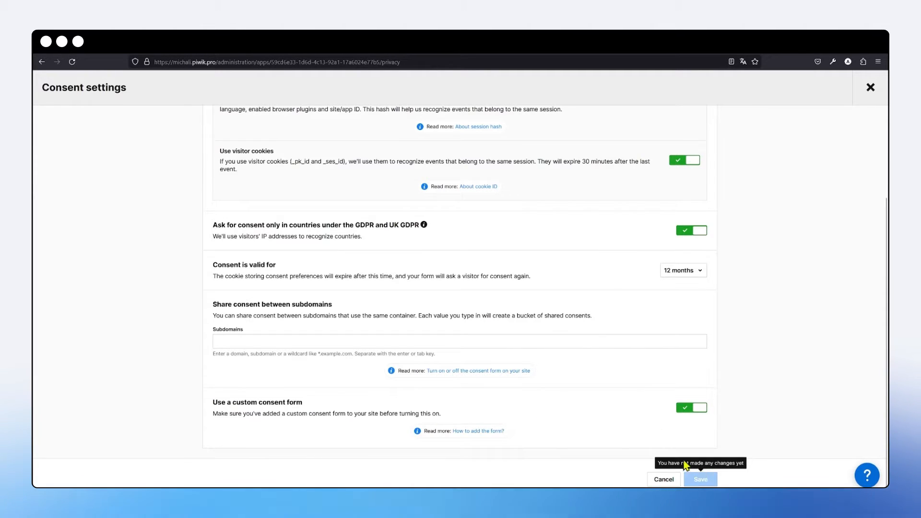
left_click(868, 89)
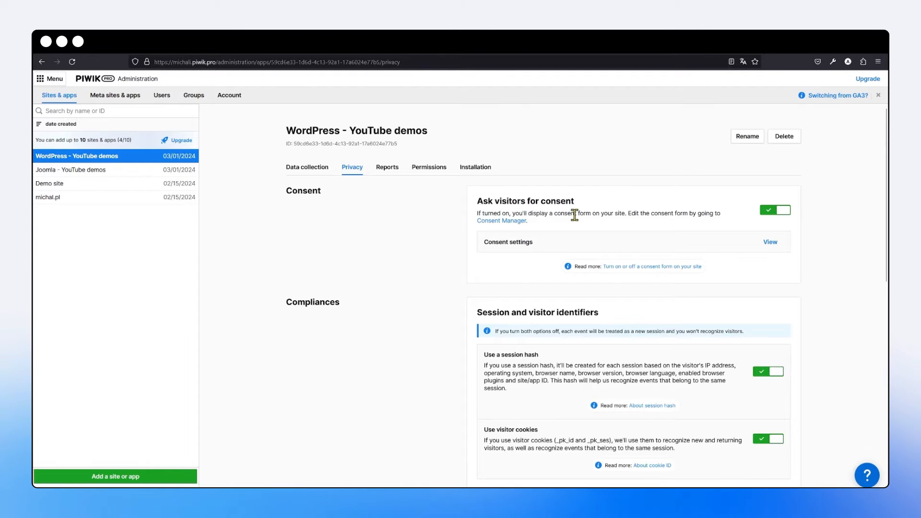
- Turn off the custom consent form in the site's consent settings and save the change
left_click(770, 244)
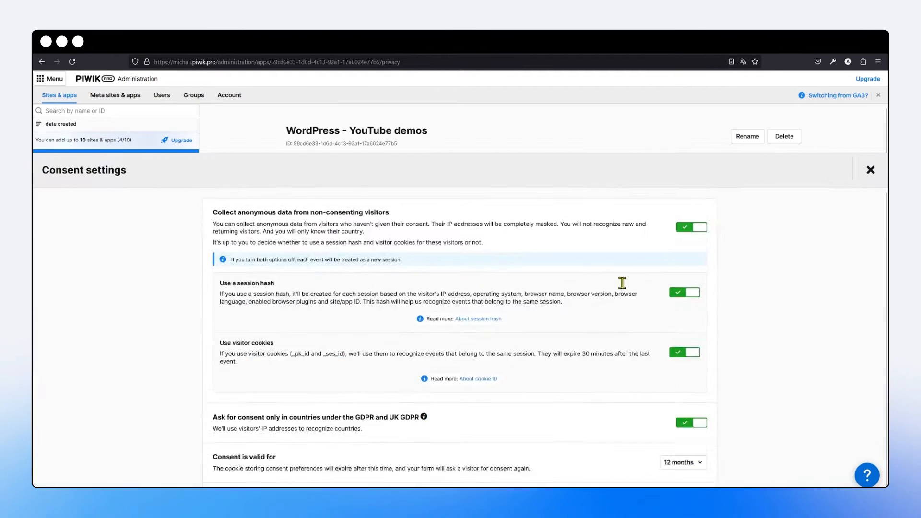
scroll(557, 279, "down", 3)
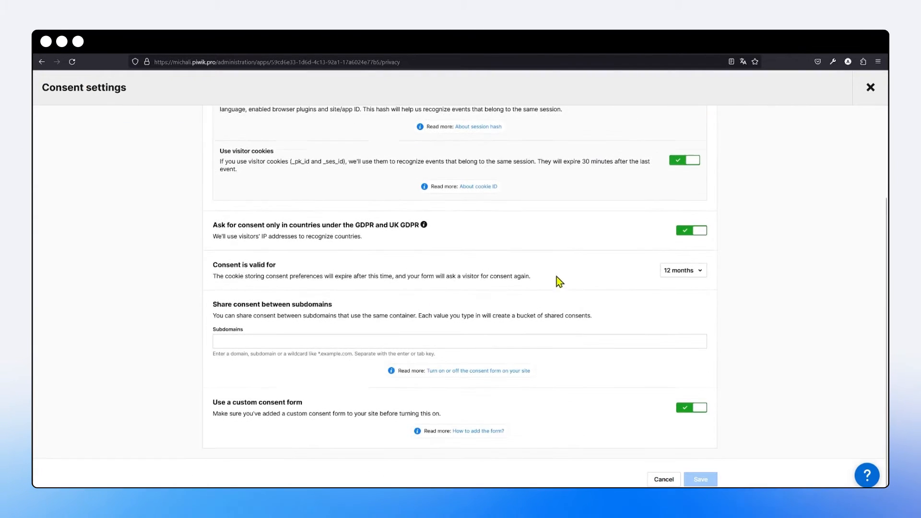
left_click(687, 409)
left_click(697, 479)
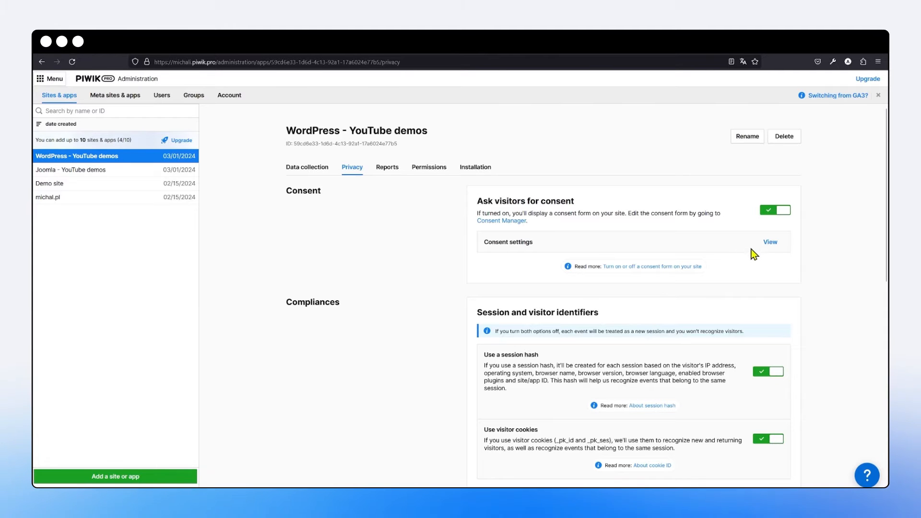
- Review the custom consent form option in the consent settings and the Ask visitors for consent option in the privacy options
left_click(770, 242)
scroll(408, 336, "down", 3)
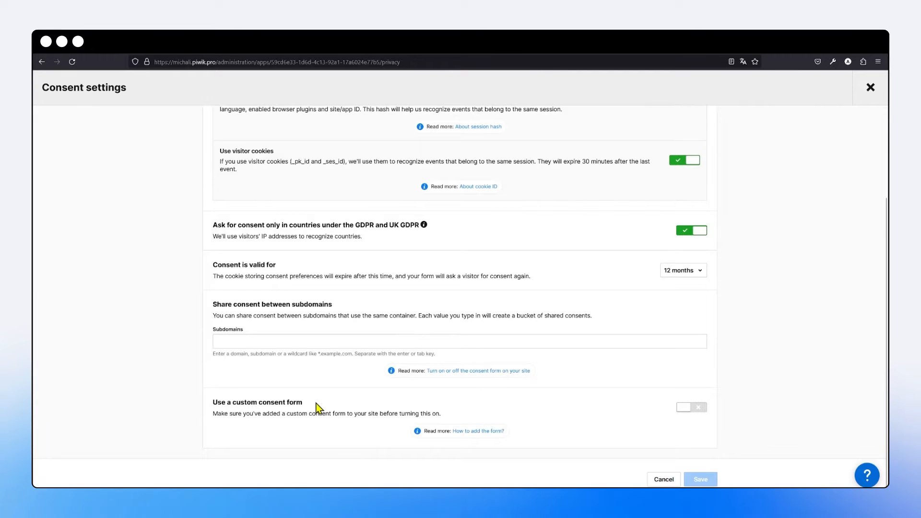
left_click(871, 87)
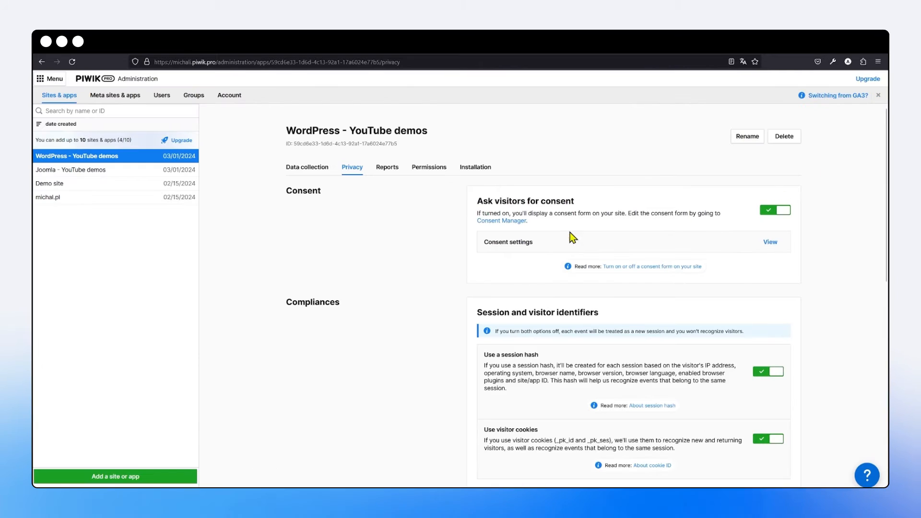
left_click_drag(478, 201, 574, 202)
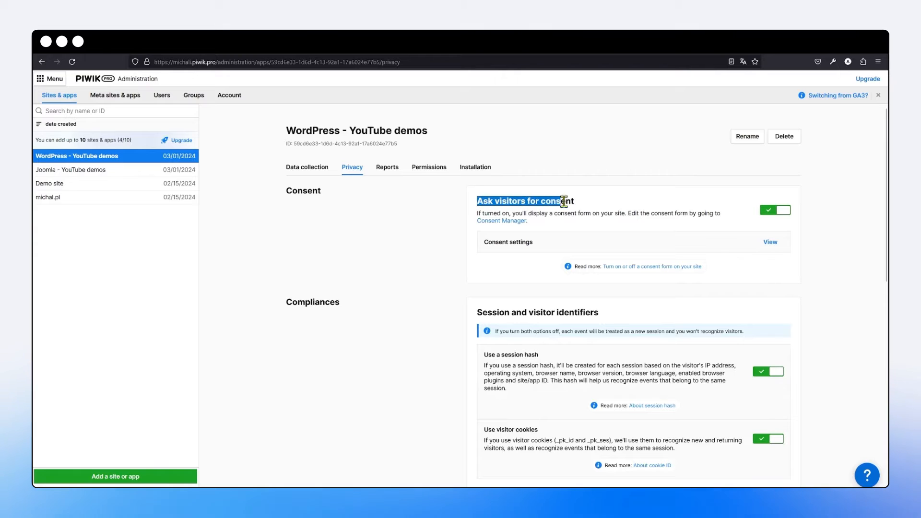
left_click(567, 166)
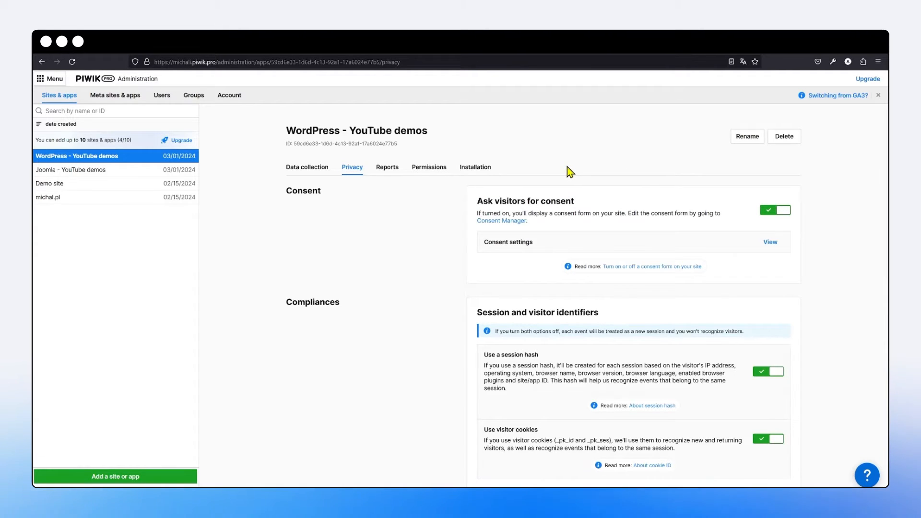
left_click_drag(478, 201, 570, 201)
left_click(639, 198)
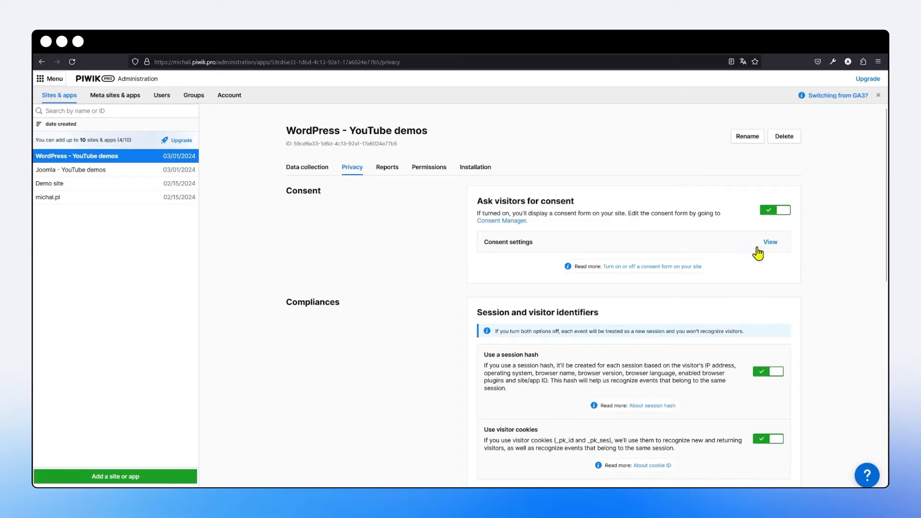
left_click(769, 243)
scroll(486, 323, "down", 5)
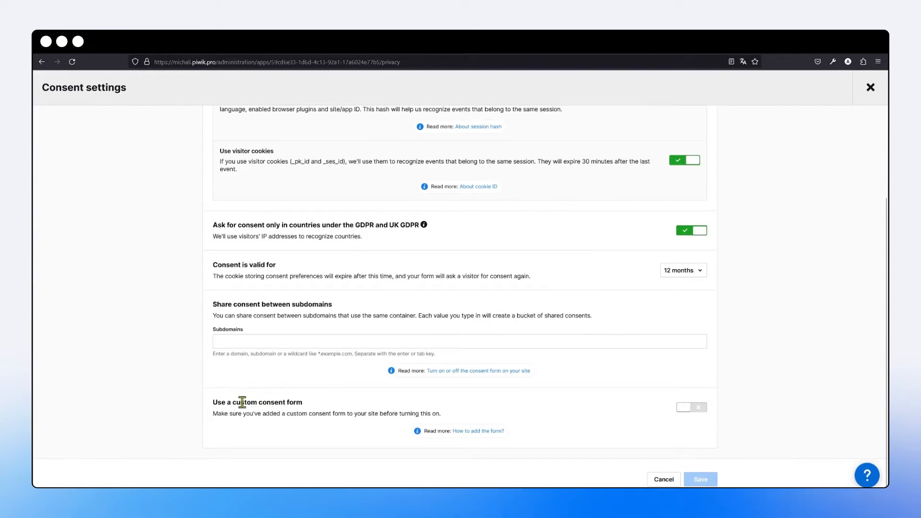
left_click_drag(209, 406, 303, 402)
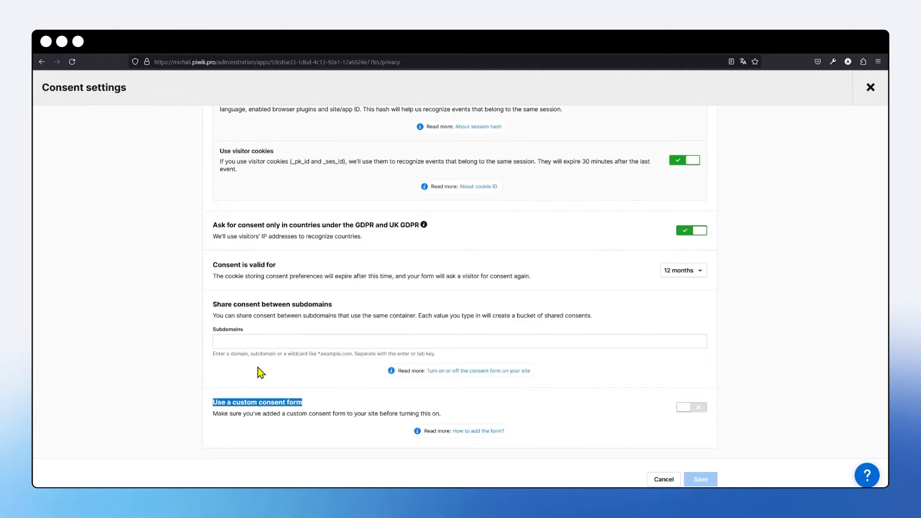
left_click(258, 372)
left_click(684, 411)
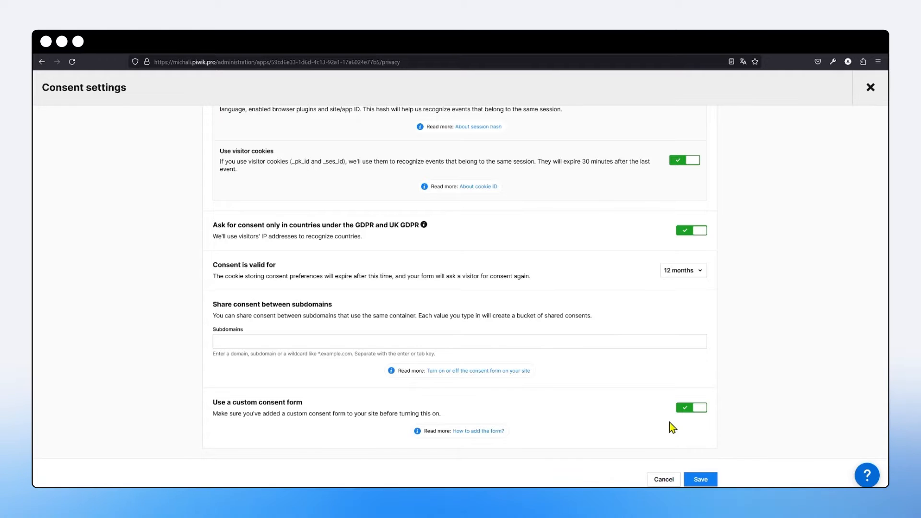
left_click(665, 480)
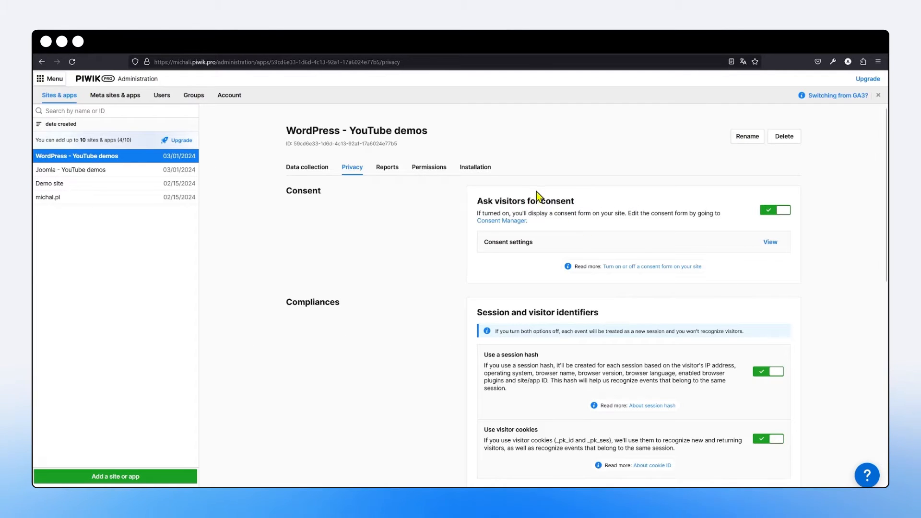
left_click_drag(478, 200, 576, 203)
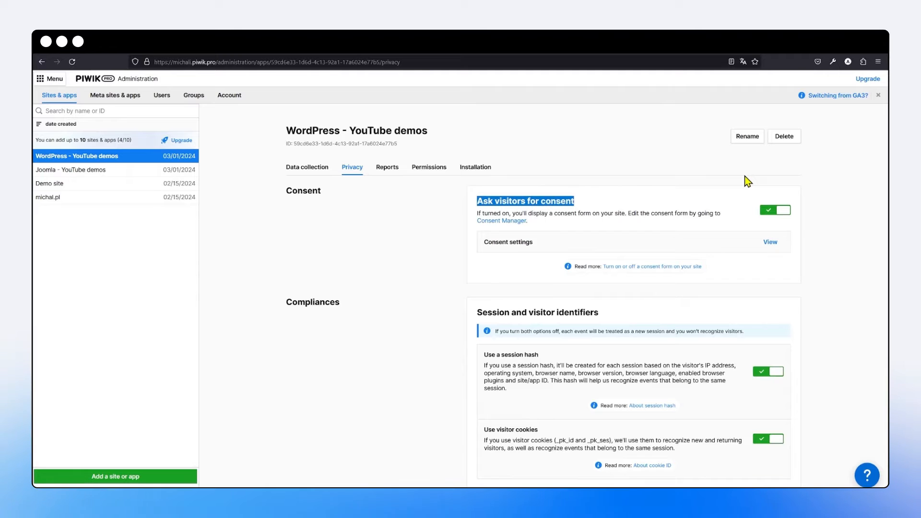
left_click(675, 180)
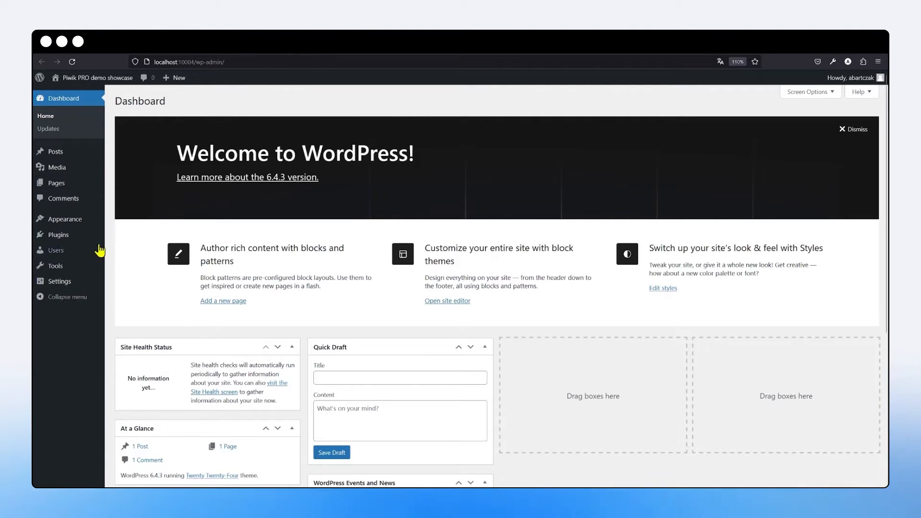
- Switch to the WordPress dashboard and search the new plugins for "piwik pro"
mouse_move(90, 245)
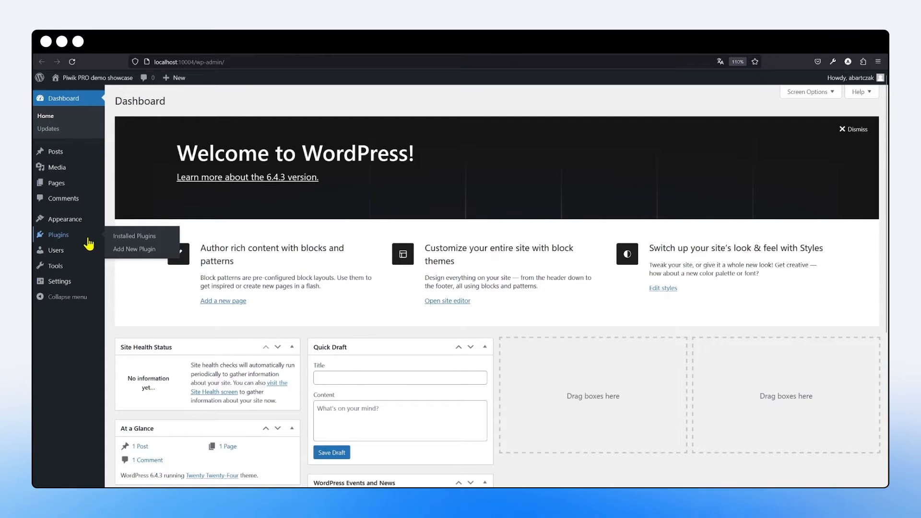
left_click(87, 238)
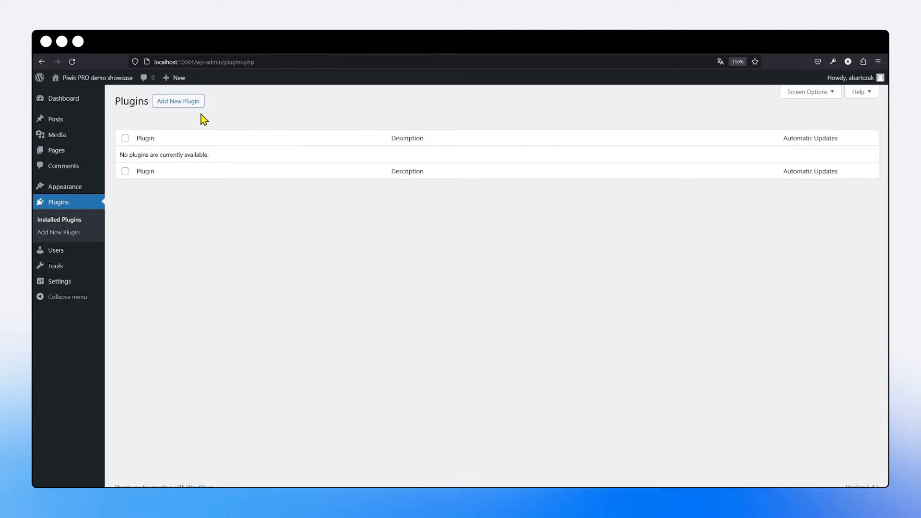
left_click(189, 101)
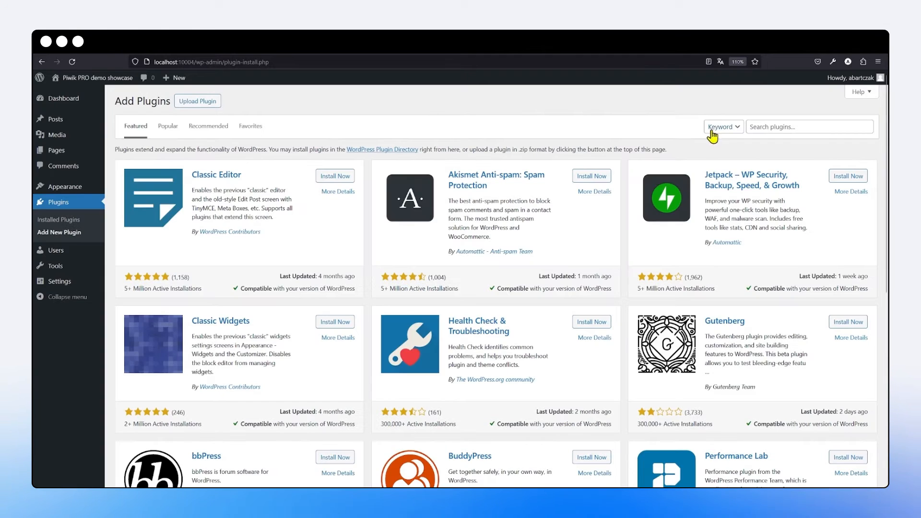
left_click(757, 126)
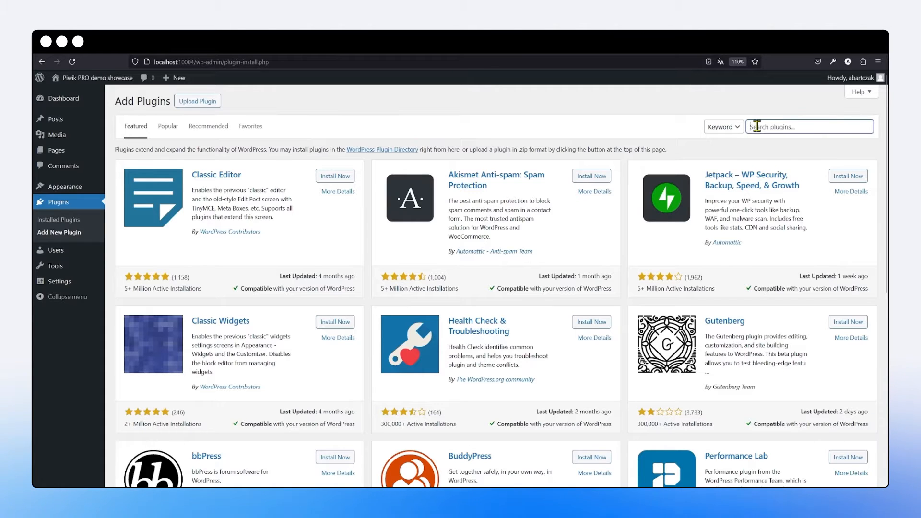
type("piwik pro")
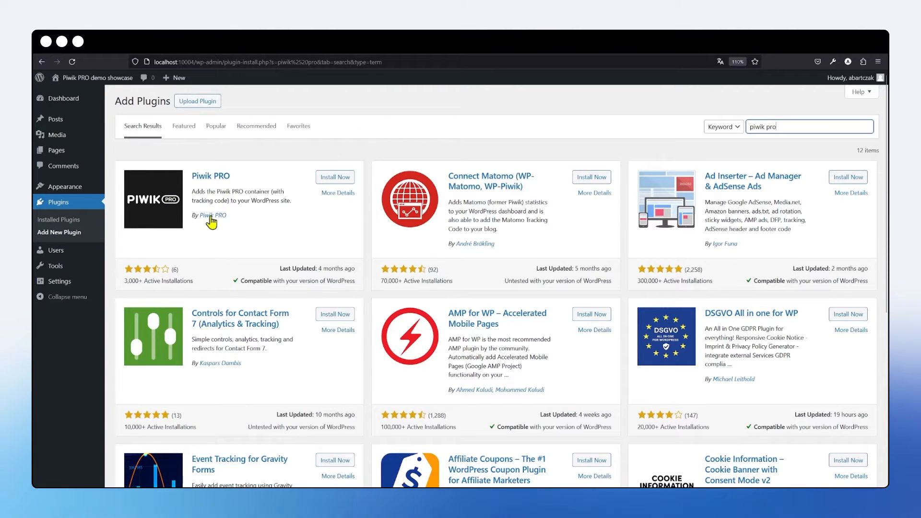
- Install and activate the Piwik PRO plugin from the search results
left_click(203, 176)
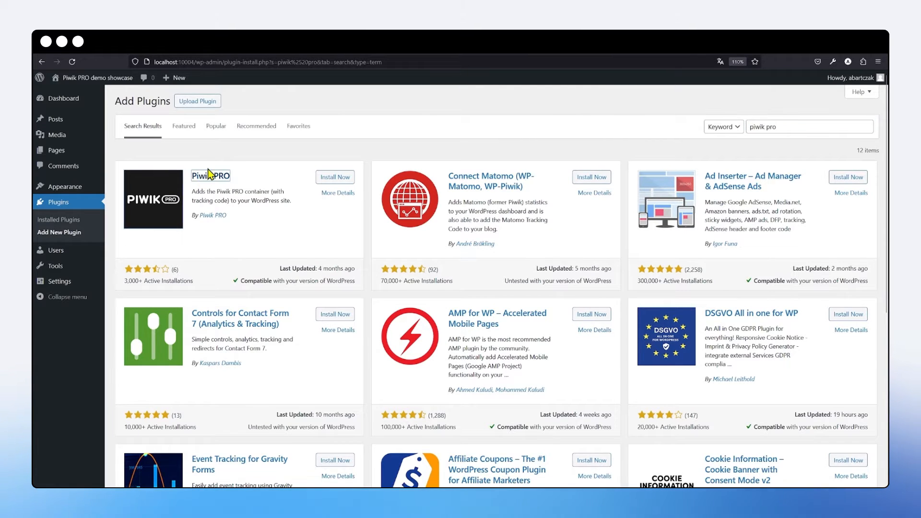
left_click(329, 178)
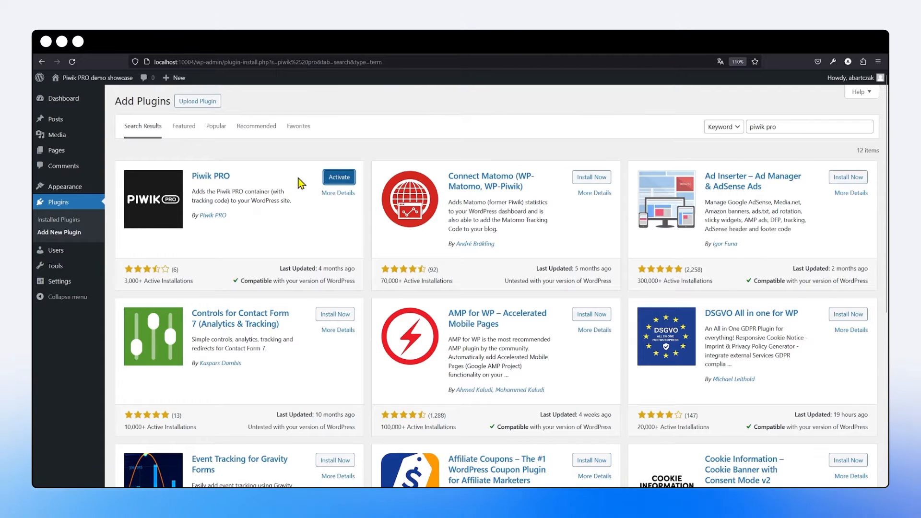
left_click(336, 179)
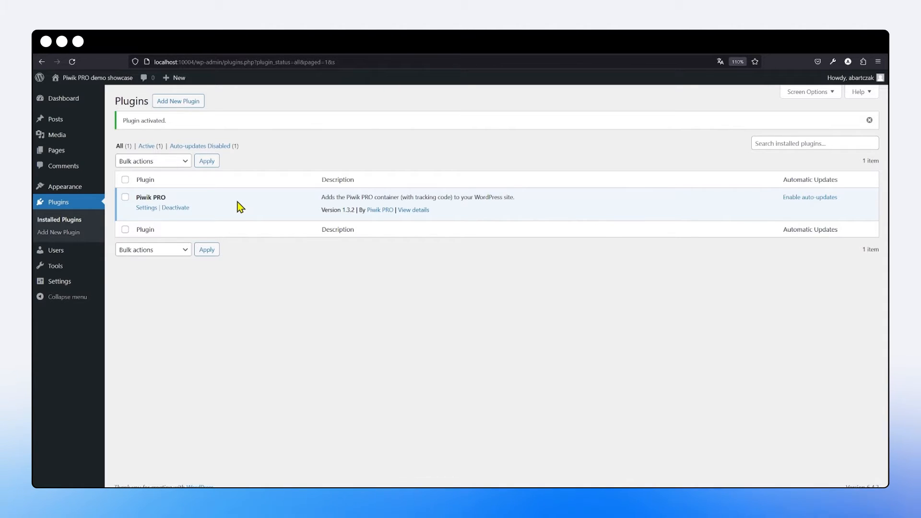
- Open the Piwik PRO plugin's settings and locate the Container address (URL) field
left_click(156, 210)
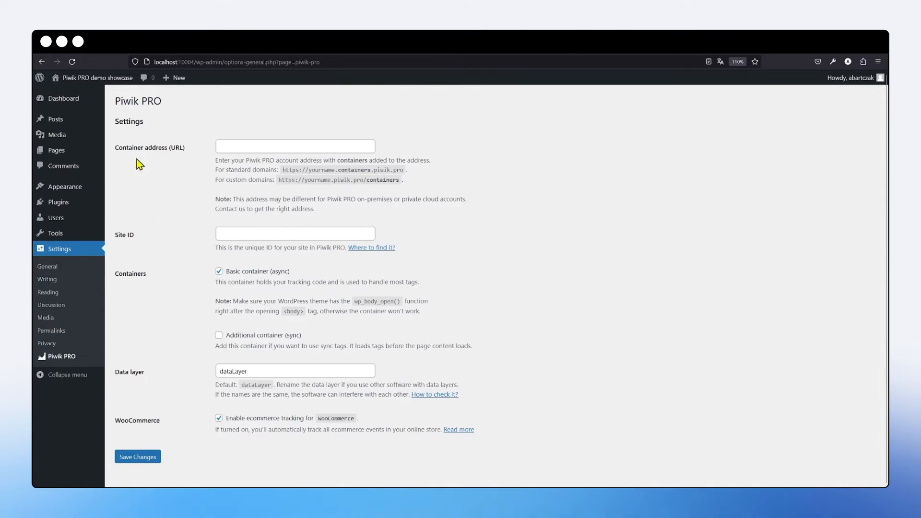
mouse_move(117, 152)
left_mouse_down()
mouse_move(178, 153)
mouse_move(121, 151)
left_mouse_up()
left_click(178, 153)
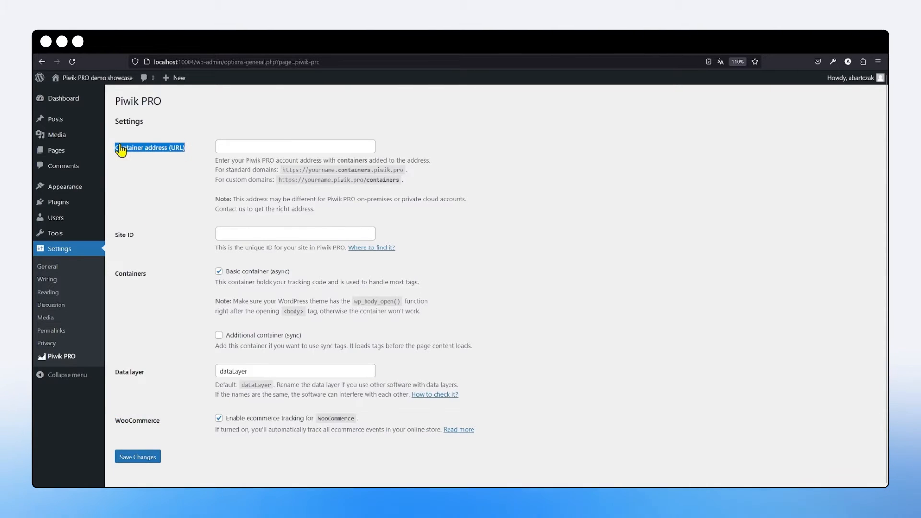
left_click(197, 129)
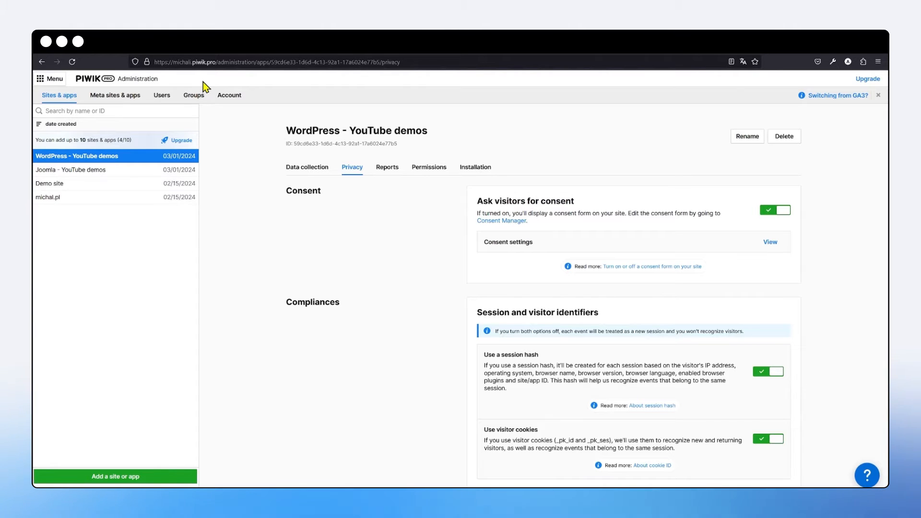
- Copy the account's base address from Piwik PRO and paste it into the WordPress plugin's Container address (URL) field
left_click_drag(217, 62, 108, 111)
key("ctrl+c")
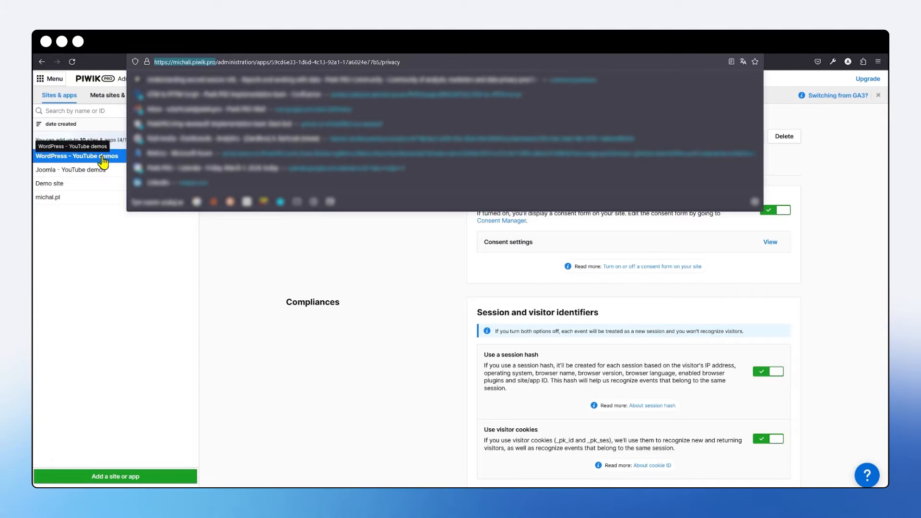
left_click(278, 278)
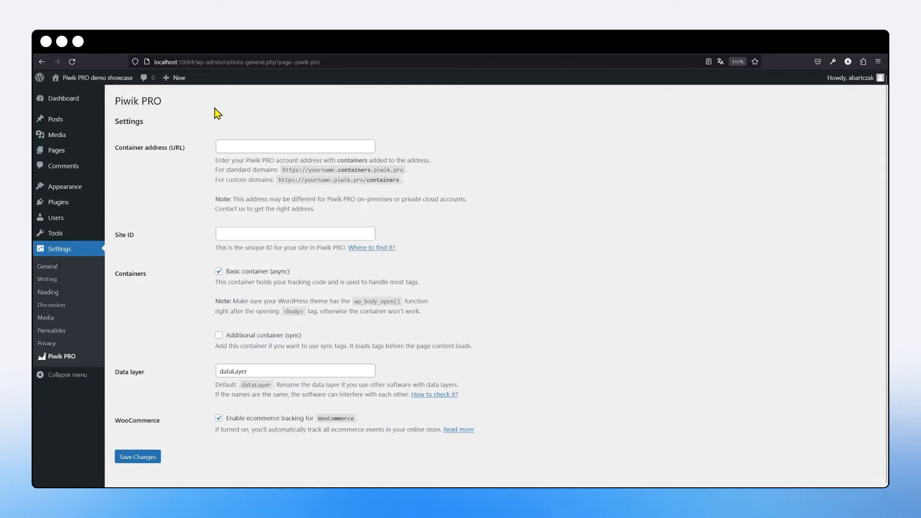
left_click(232, 143)
key("ctrl+v")
left_click(270, 129)
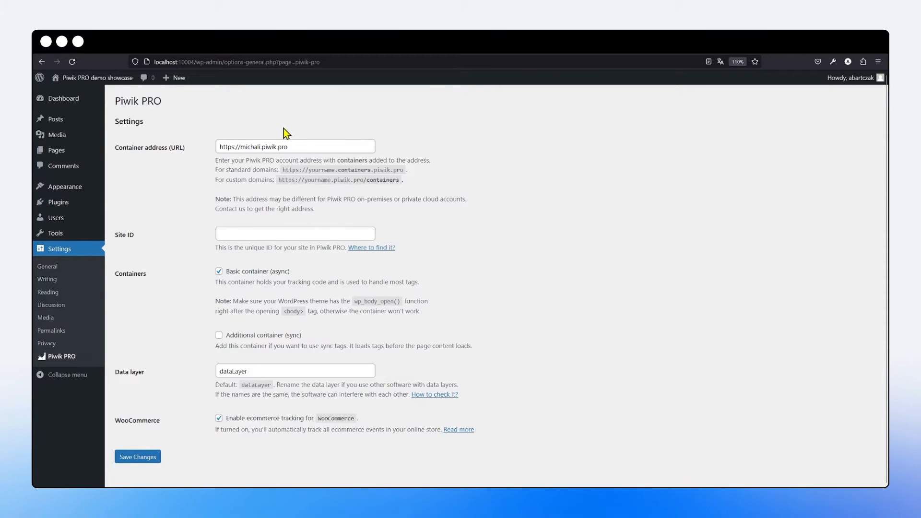
- Insert "containers." before piwik.pro in the Container address (URL), following the format shown for standard domains
left_click_drag(283, 171, 405, 173)
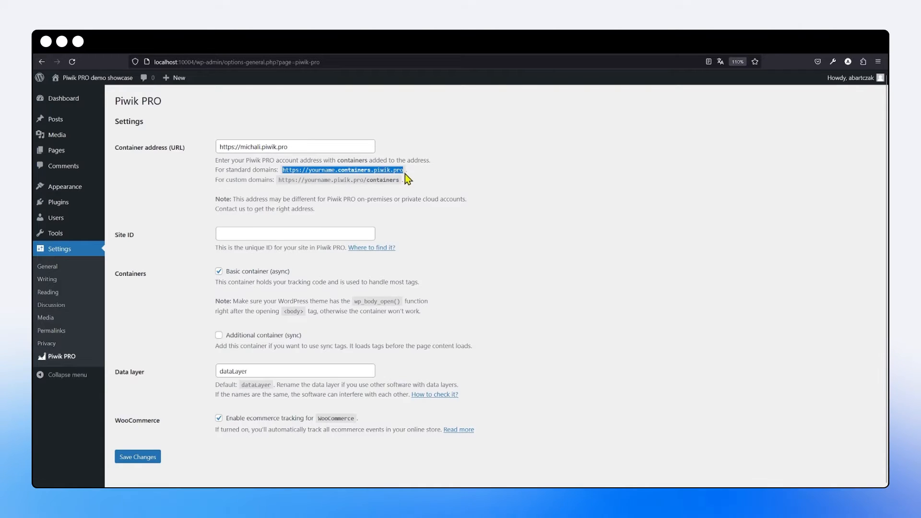
left_click(315, 173)
left_click_drag(335, 170, 308, 171)
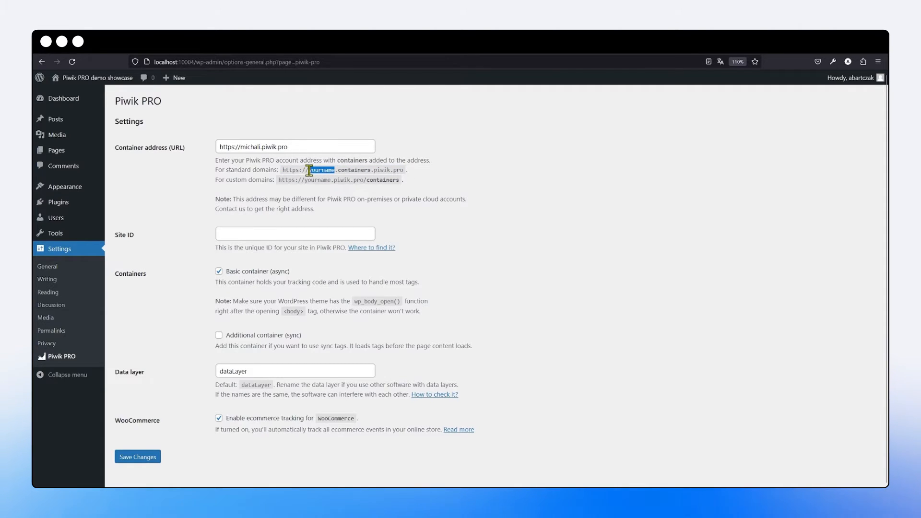
left_click_drag(374, 170, 391, 171)
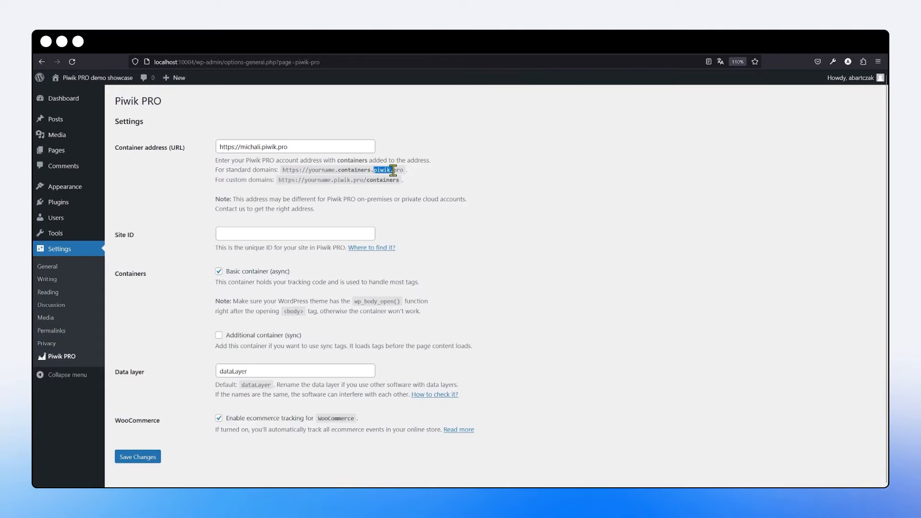
left_click(261, 147)
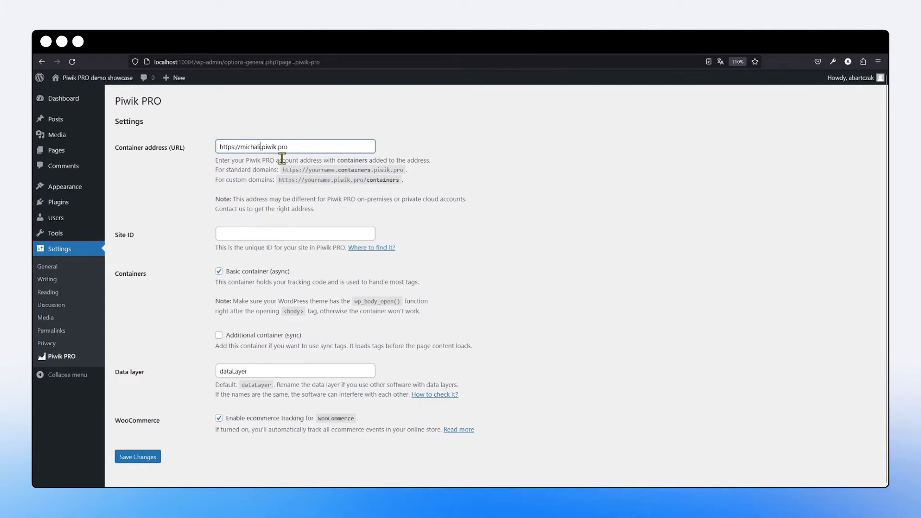
type("containers")
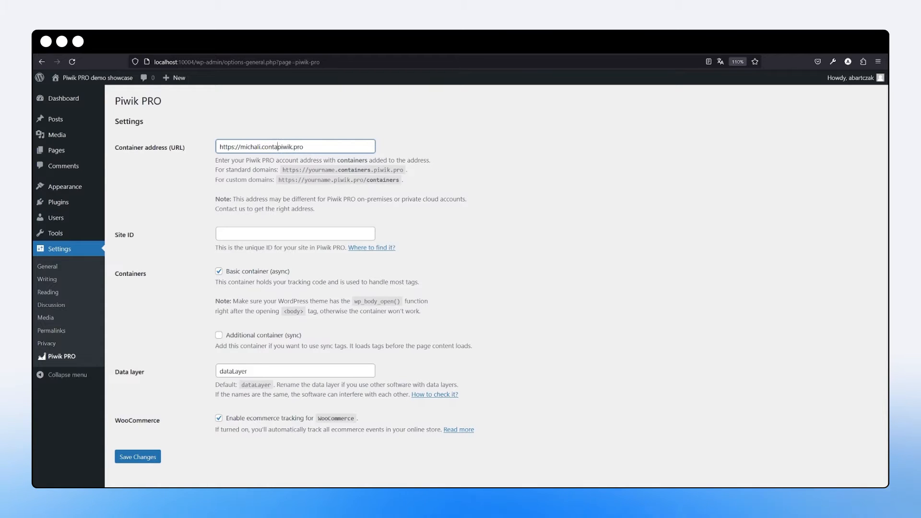
type(".")
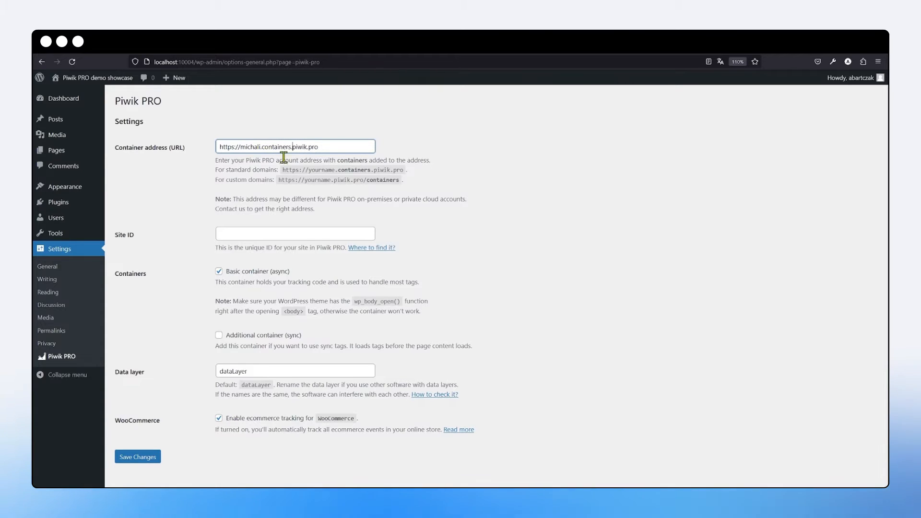
left_click(345, 128)
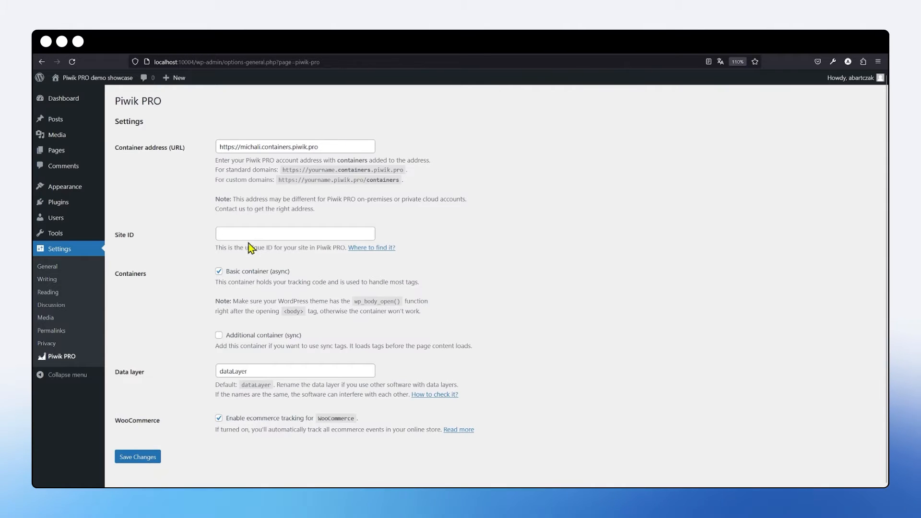
- Locate the plugin's empty Site ID field, and switch to Piwik PRO to copy the WordPress - YouTube demos site's ID
left_click(223, 234)
left_click(122, 237)
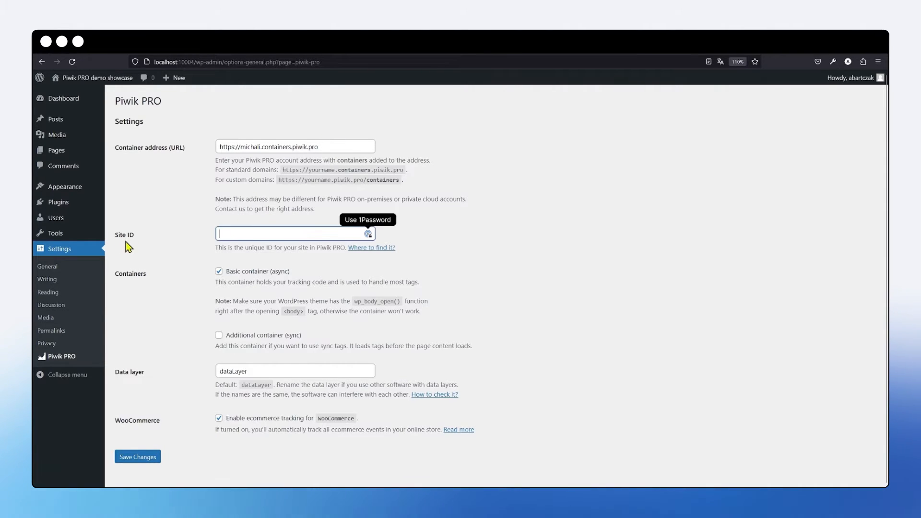
left_click(126, 243)
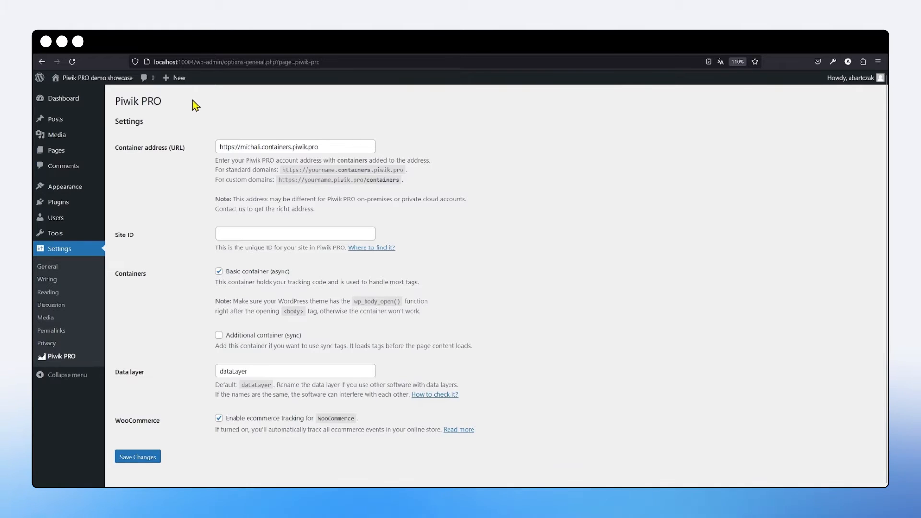
left_click(105, 51)
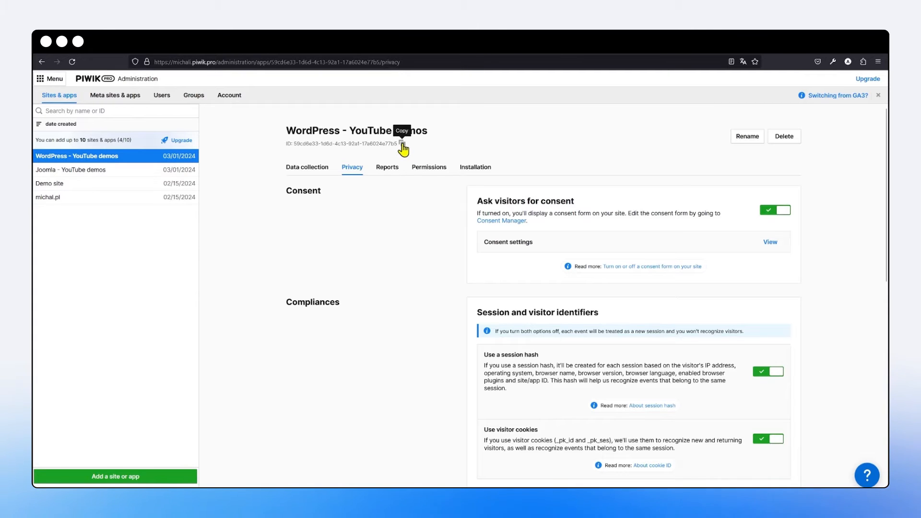
left_click_drag(287, 144, 400, 150)
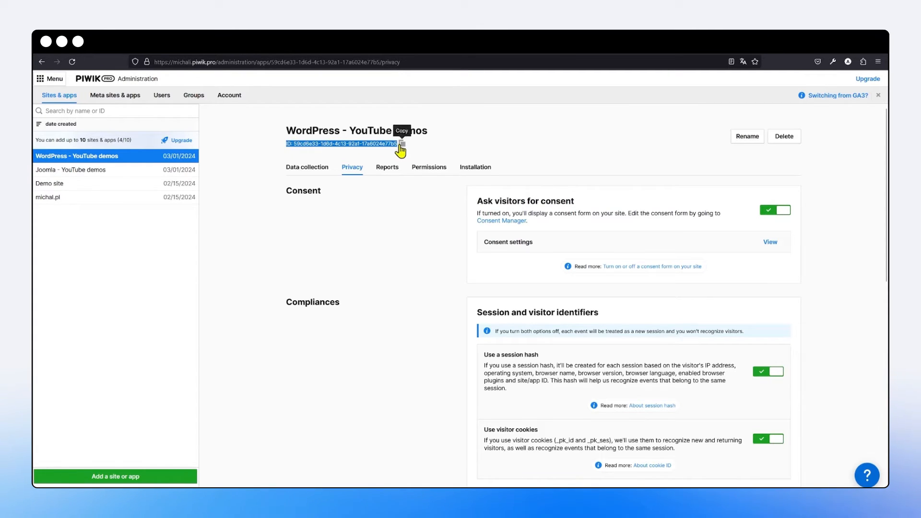
left_click(401, 145)
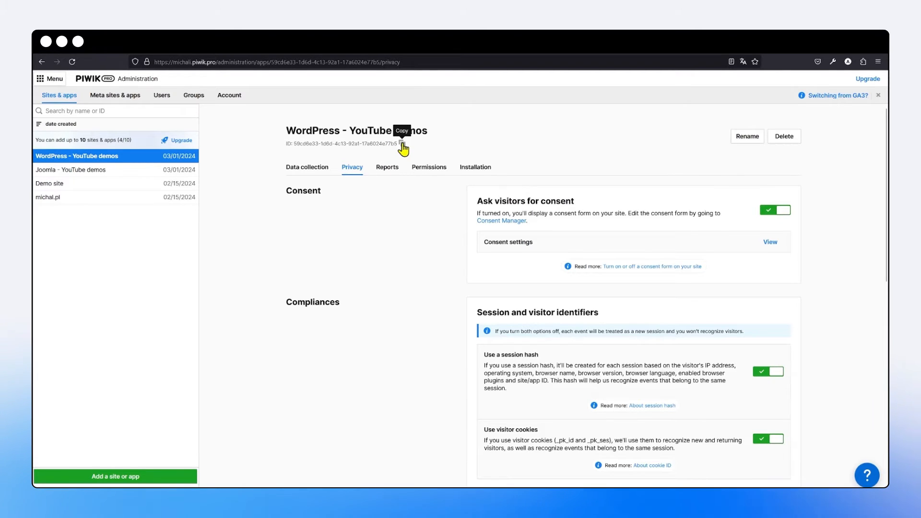
left_click(402, 145)
- Return to the WordPress plugin settings and paste the copied site ID into the Site ID field
left_click(307, 55)
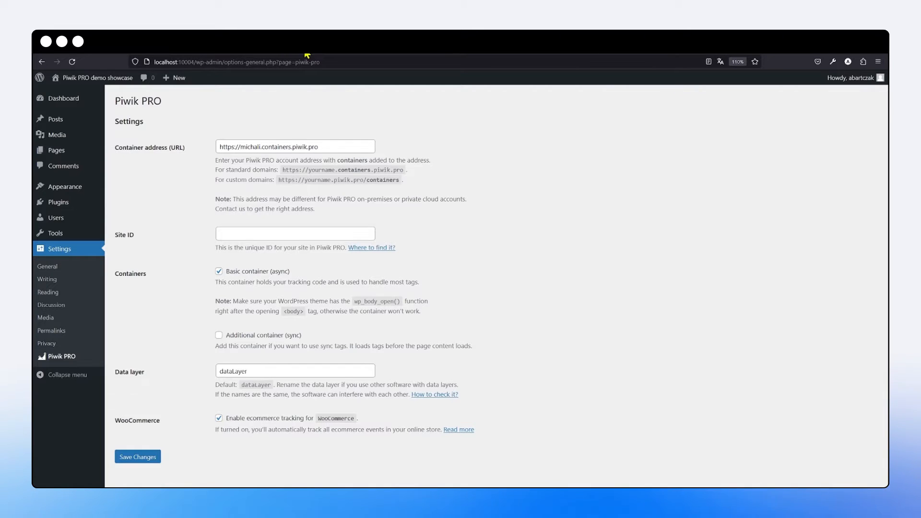
left_click(272, 233)
key("ctrl+v")
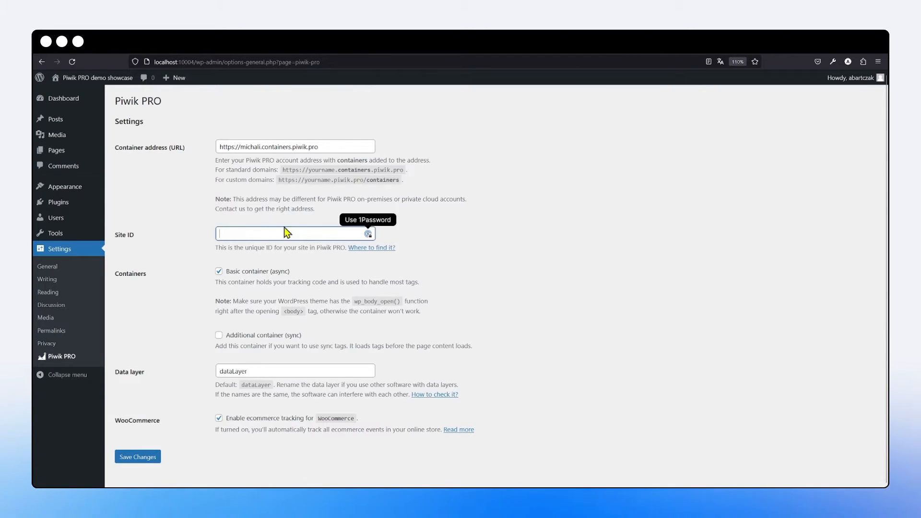
left_click(478, 188)
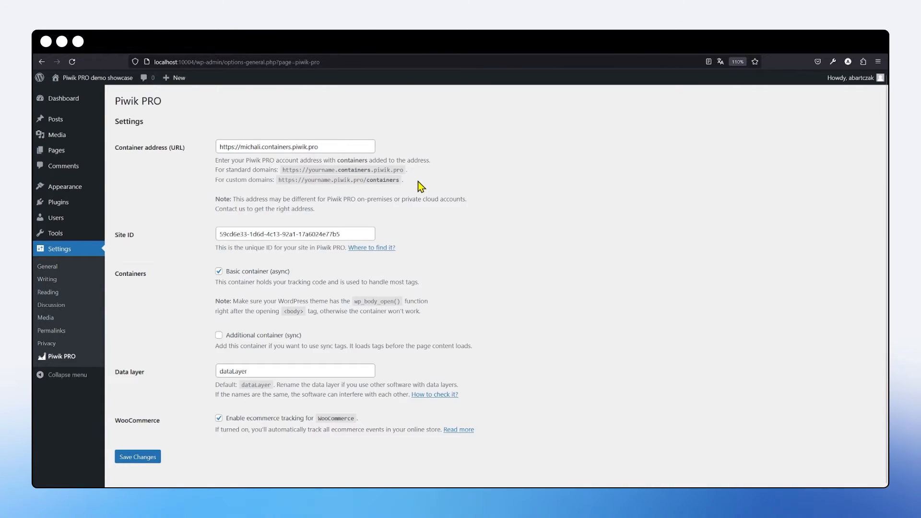
- Review the Basic and Additional container options, the Container address and the Site ID, and save the Piwik PRO plugin settings
scroll(421, 187, "down", 1)
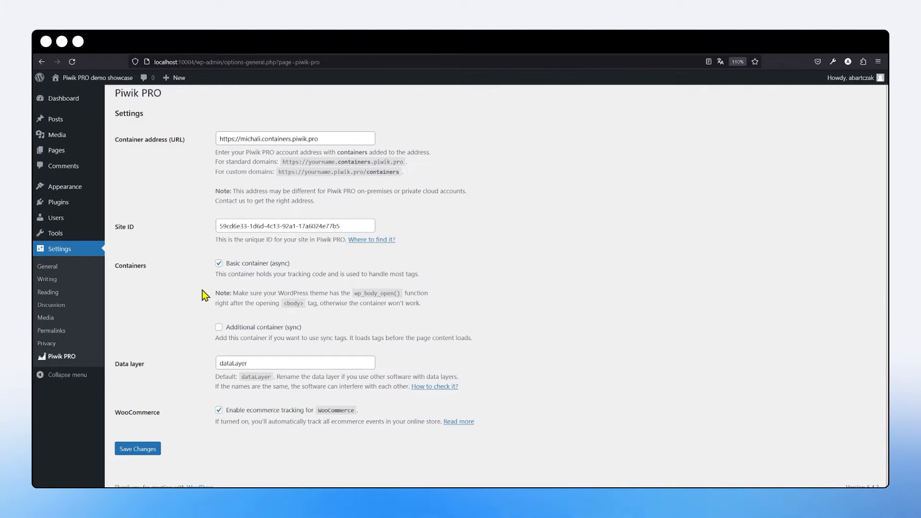
left_click_drag(309, 267, 228, 267)
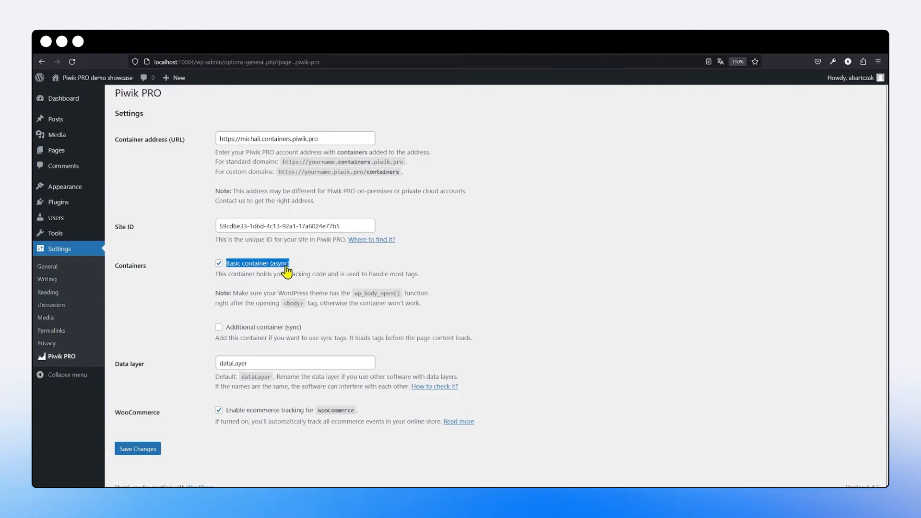
left_click(201, 304)
left_click_drag(314, 329, 225, 330)
left_click(329, 328)
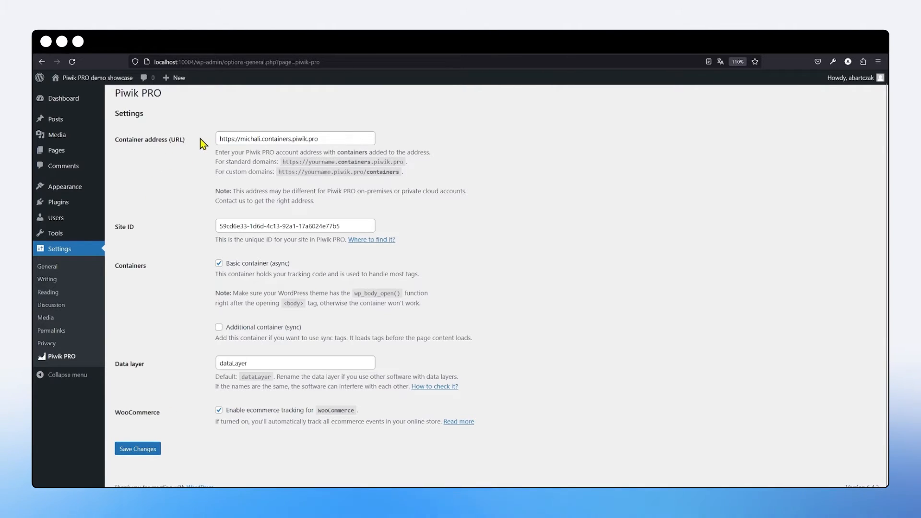
left_click_drag(194, 141, 116, 142)
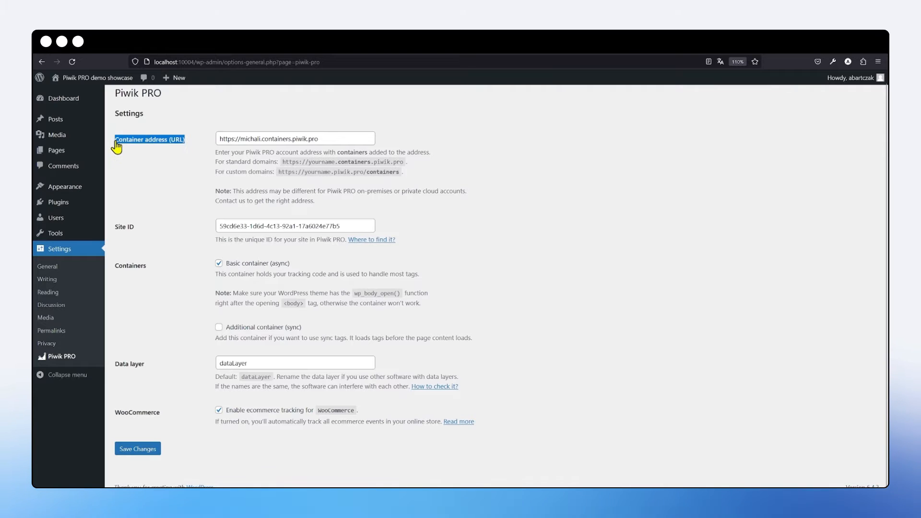
left_click_drag(166, 226, 117, 235)
left_click(170, 294)
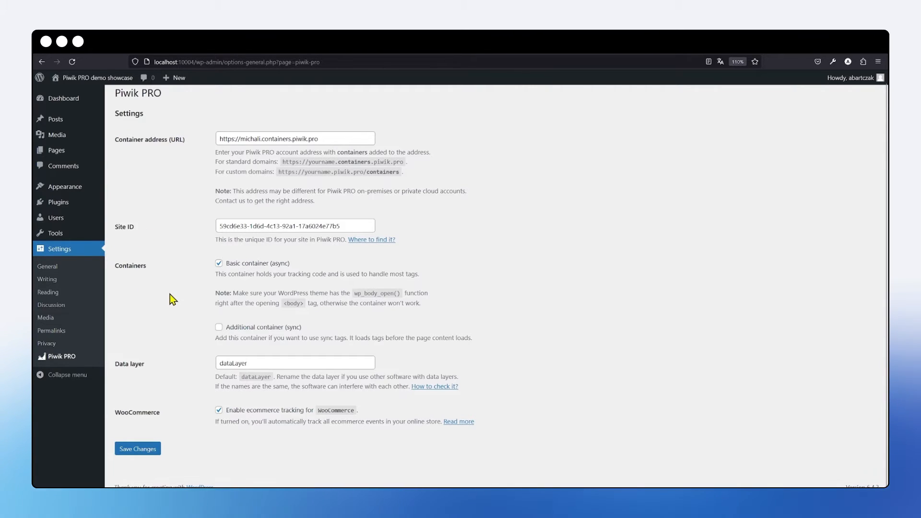
left_click(158, 456)
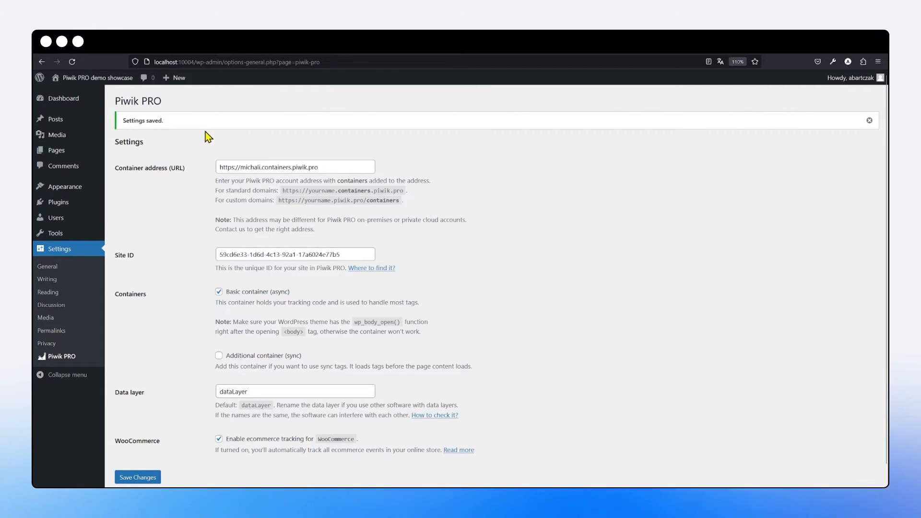
- View the WordPress site's front page and check the Analytics purpose listed in its privacy consent form
mouse_move(101, 81)
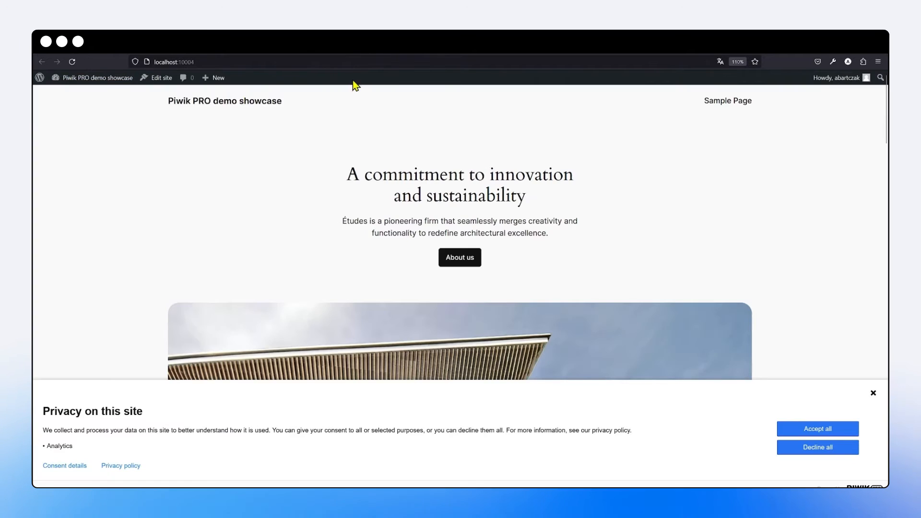
scroll(347, 163, "down", 1)
scroll(346, 160, "up", 1)
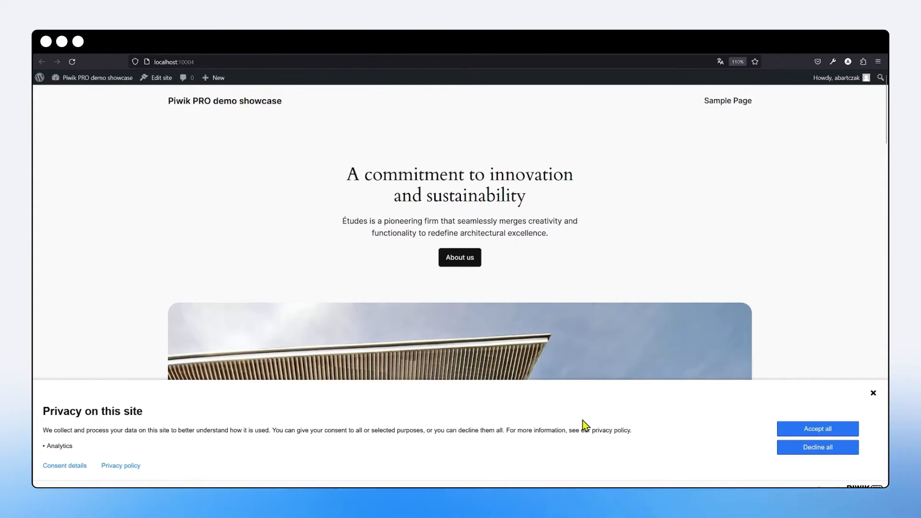
left_click_drag(74, 448, 49, 445)
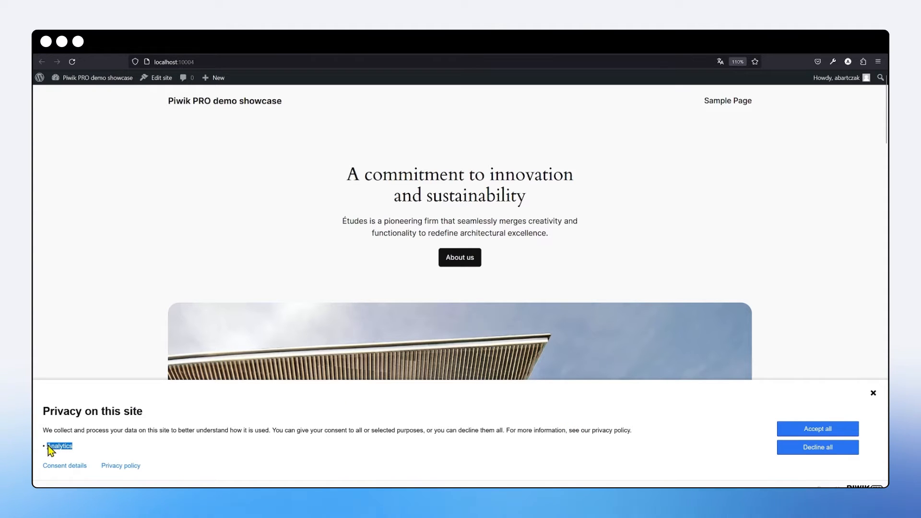
left_click(162, 437)
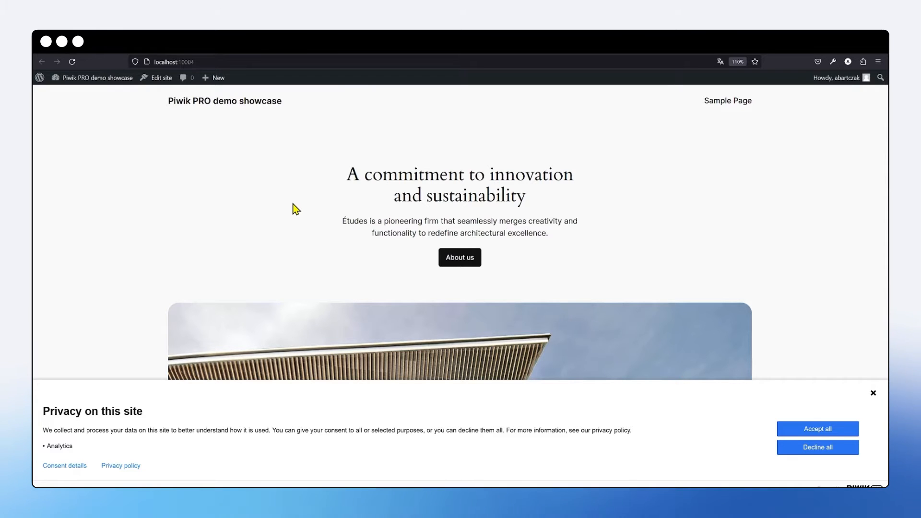
- Switch to Piwik PRO, open Analytics and select the WordPress - YouTube demos site
left_click(117, 52)
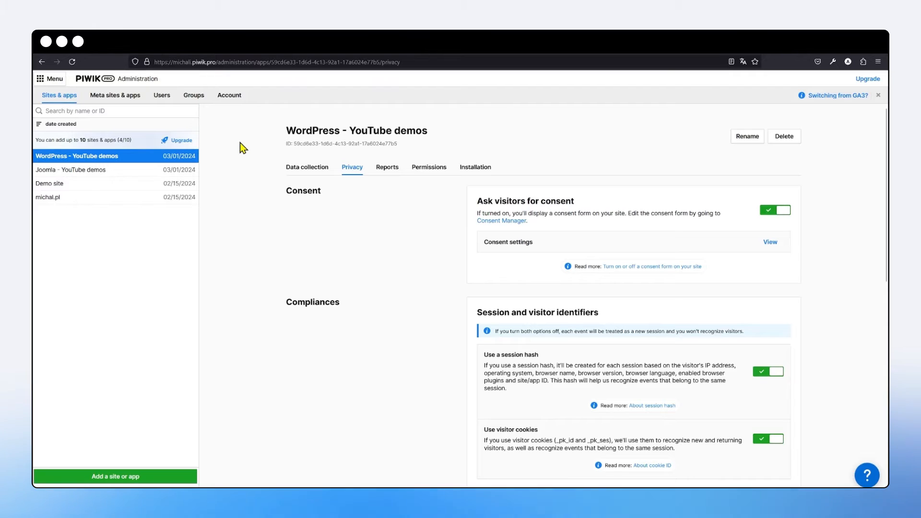
left_click(56, 80)
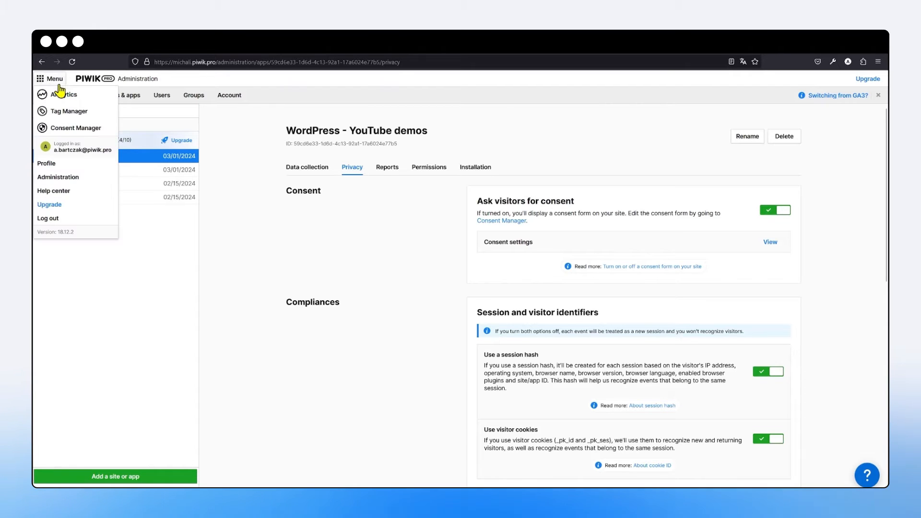
left_click(66, 99)
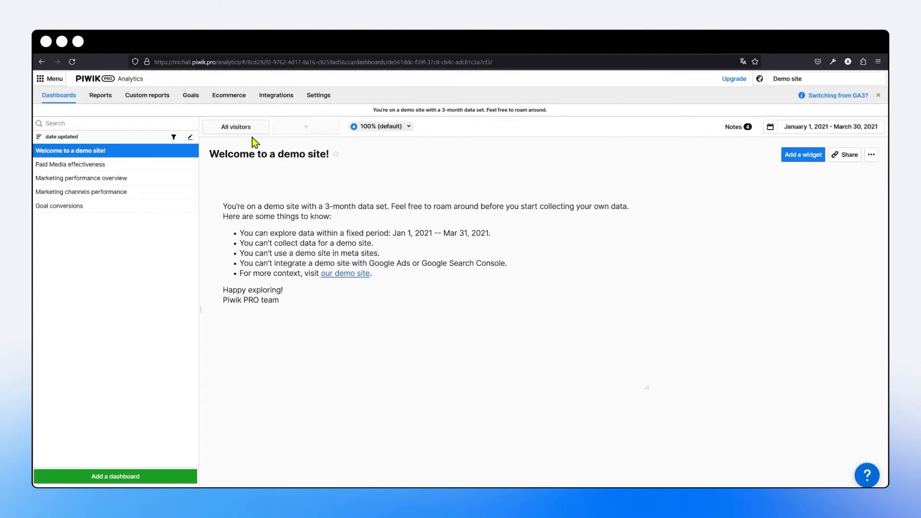
left_click(810, 83)
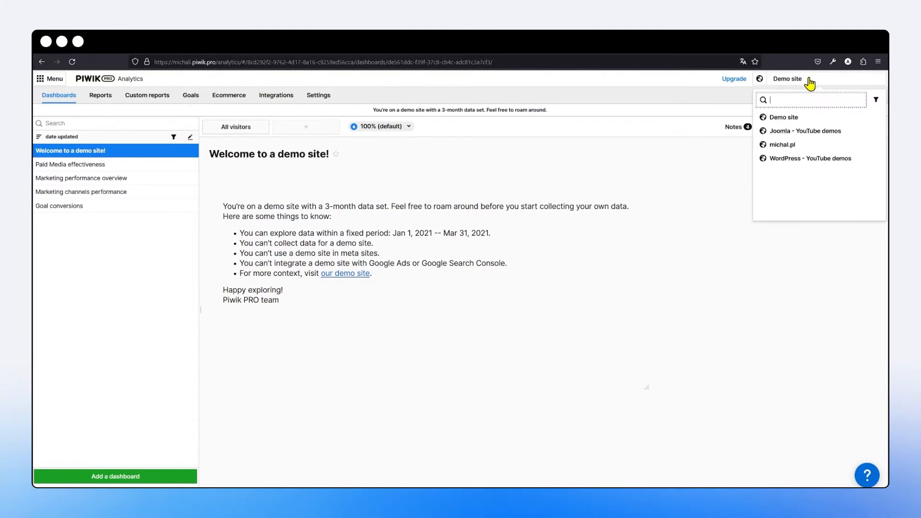
left_click(818, 161)
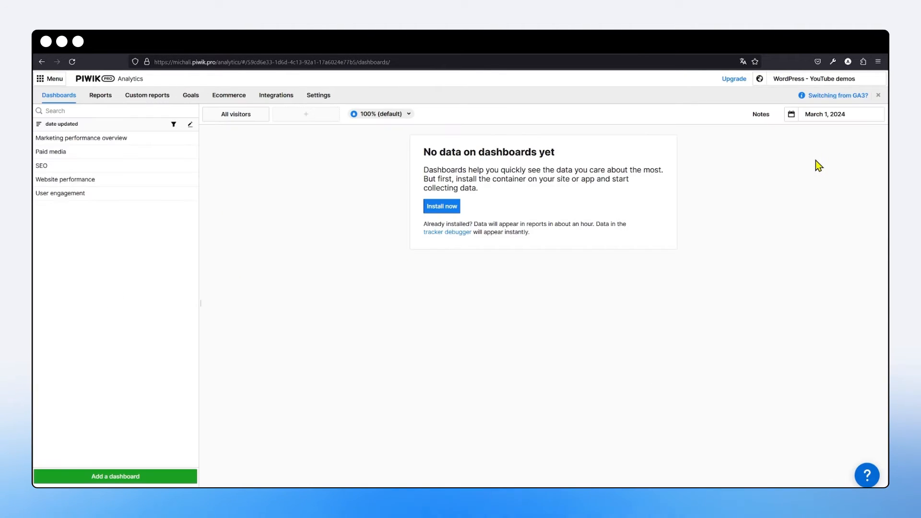
- Read the data notice on the site's dashboards page and open the Analytics settings
left_click_drag(424, 153, 554, 156)
left_click(553, 156)
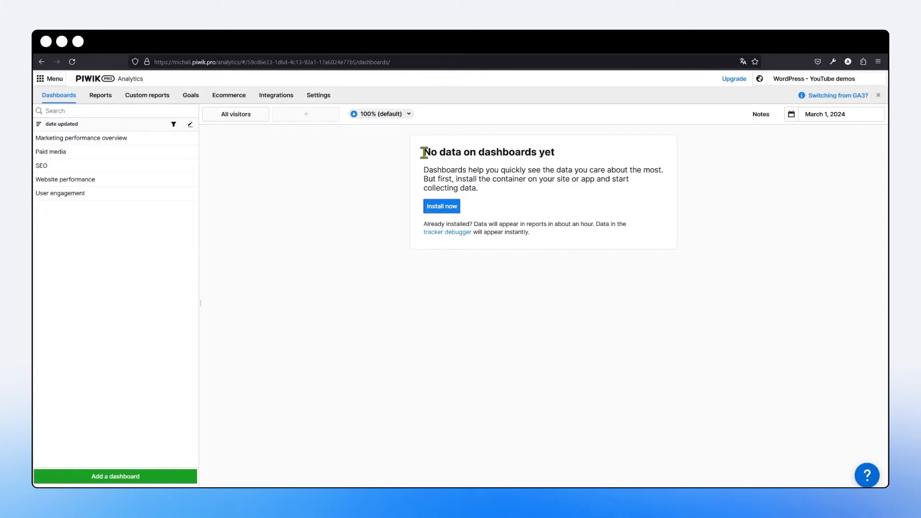
left_click(317, 98)
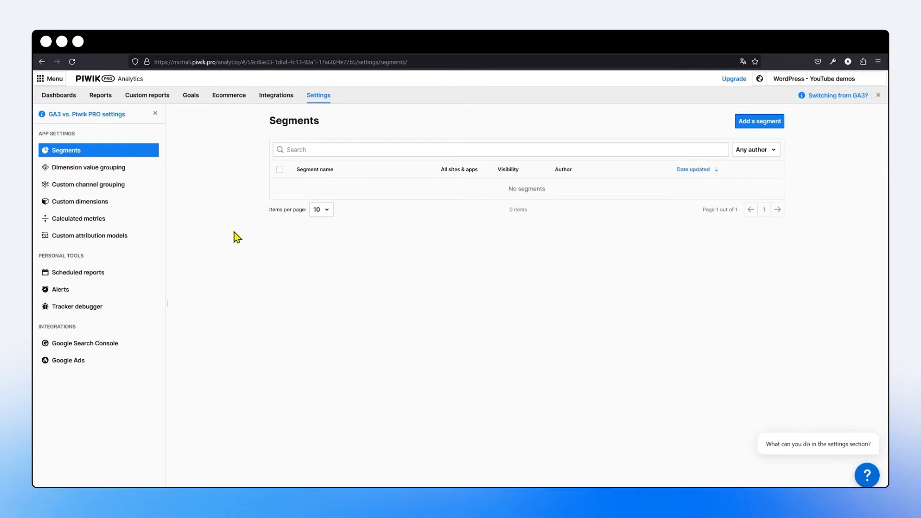
- Open the Tracker debugger and examine the page view and consent form impression events of the recorded session
left_click(105, 315)
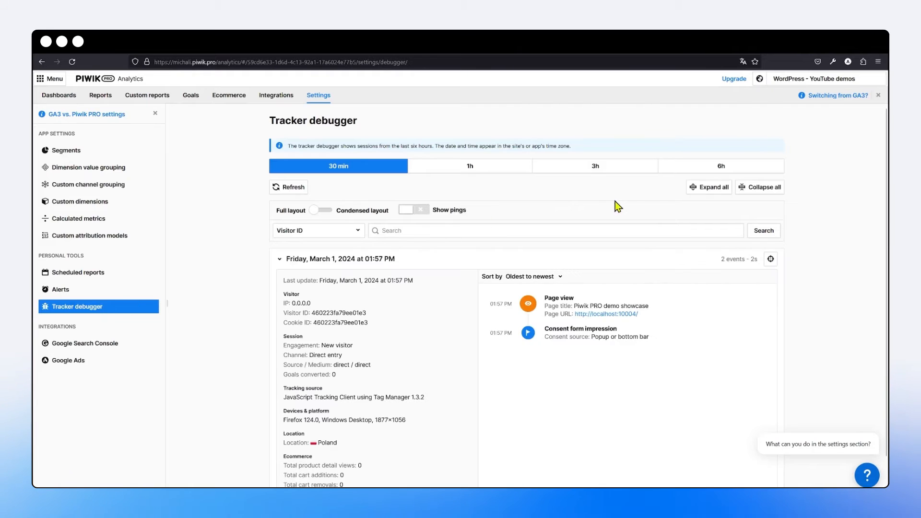
scroll(802, 165, "down", 2)
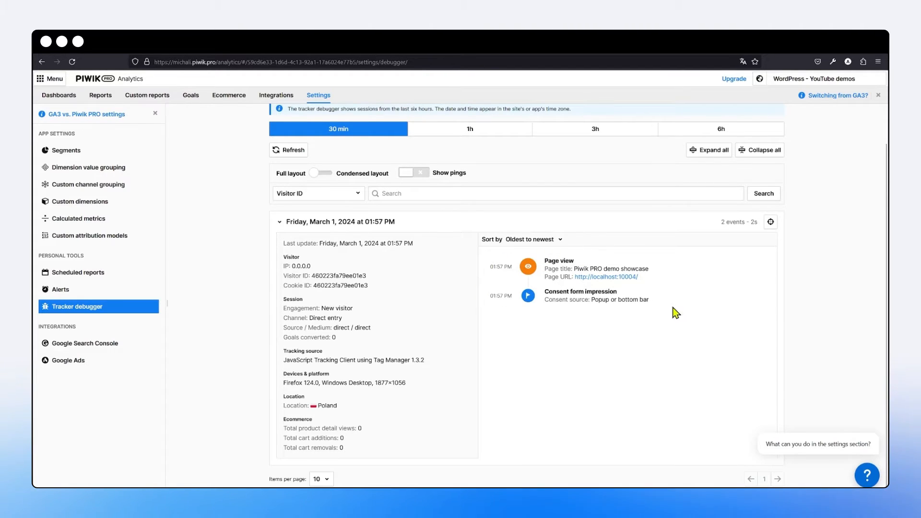
mouse_move(684, 270)
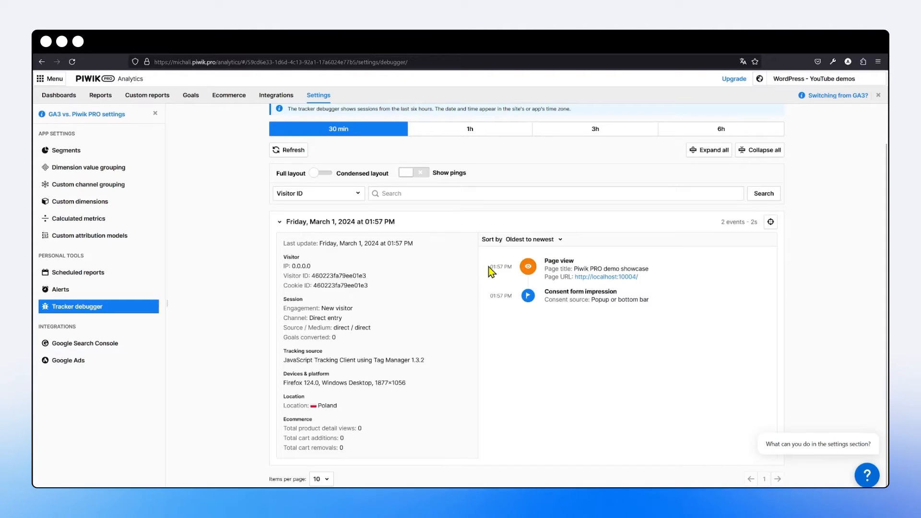
mouse_move(496, 267)
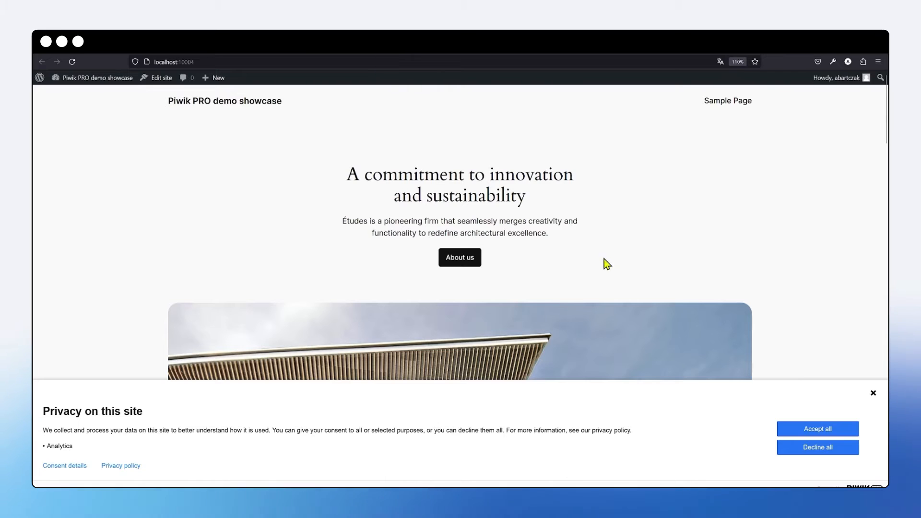
- Accept all purposes in the WordPress site's consent form and refresh the Tracker debugger in Piwik PRO
left_click(806, 430)
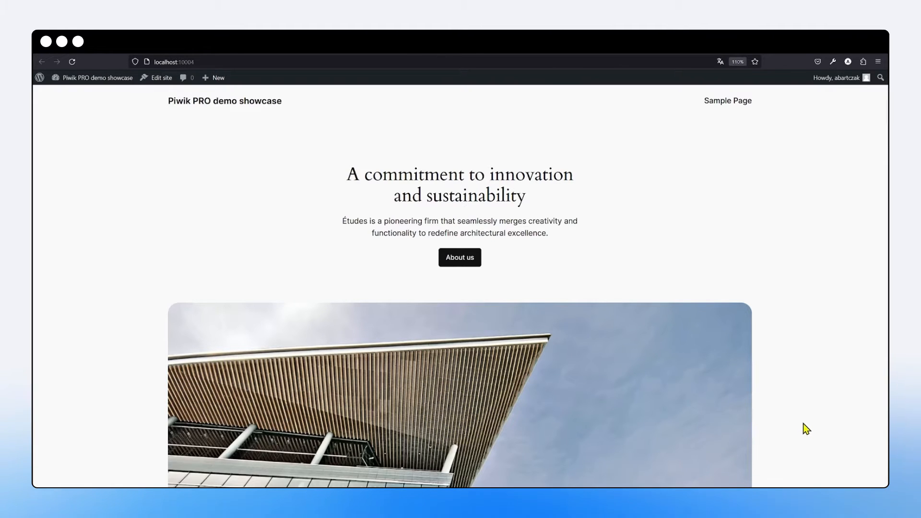
left_click(90, 51)
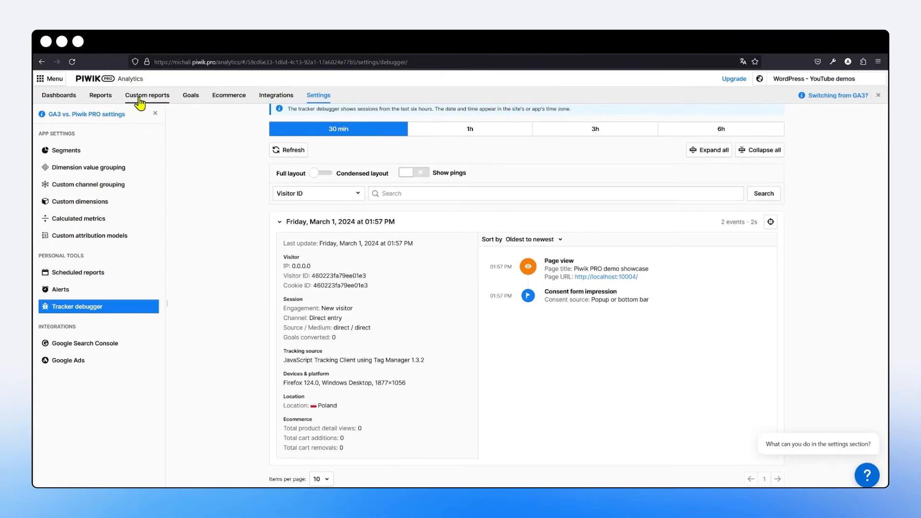
left_click(282, 152)
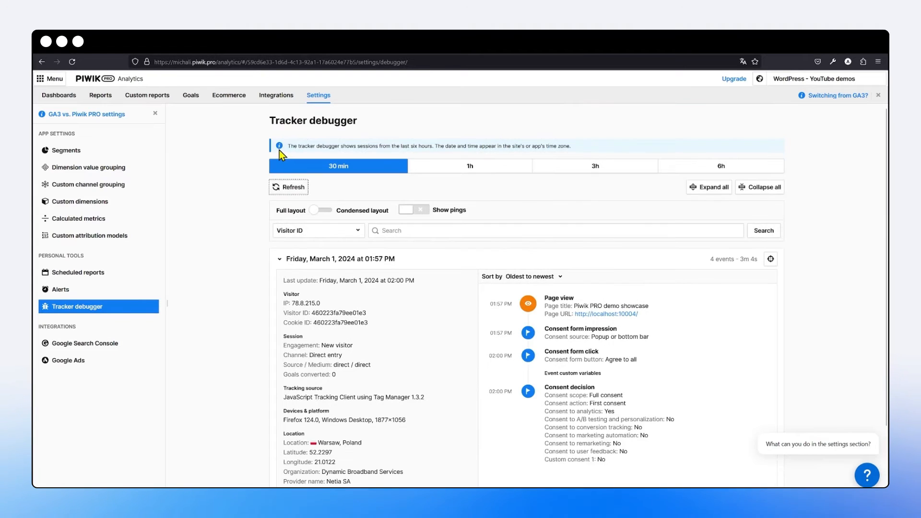
scroll(279, 150, "down", 3)
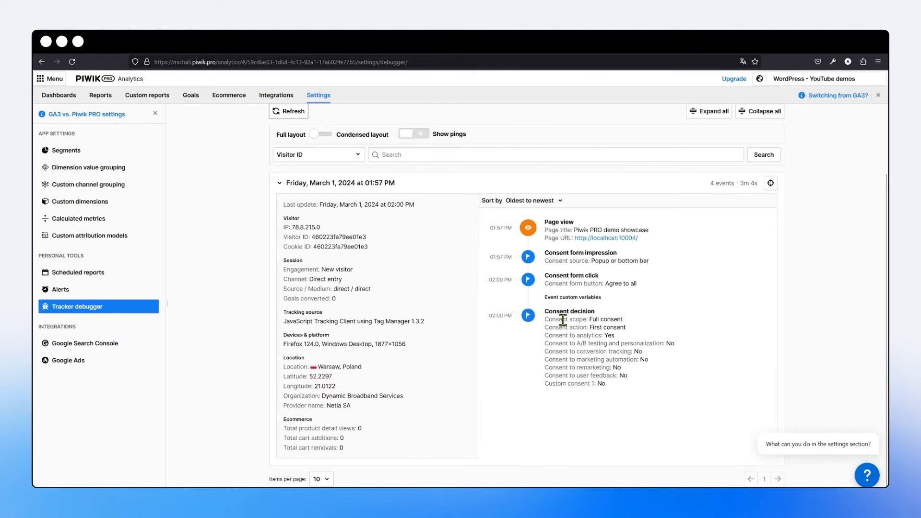
- Examine the Consent decision event in the Tracker debugger, comparing the consent to analytics with the other consent types
left_click_drag(544, 319, 624, 384)
left_click(625, 387)
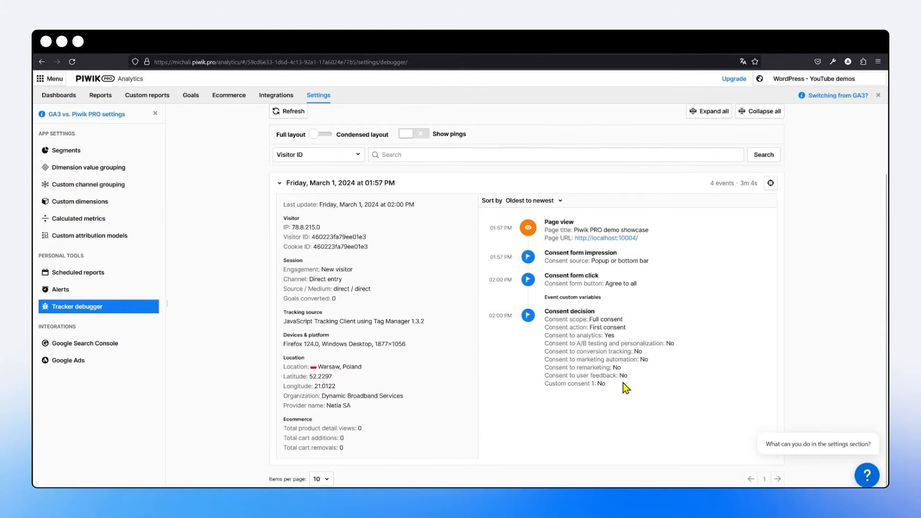
left_click_drag(618, 334, 544, 332)
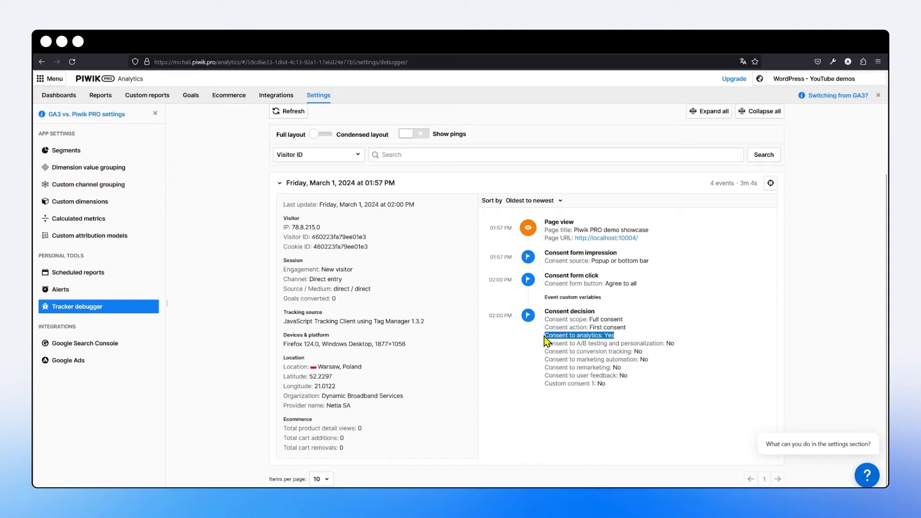
left_click(545, 340)
left_click_drag(565, 353, 607, 383)
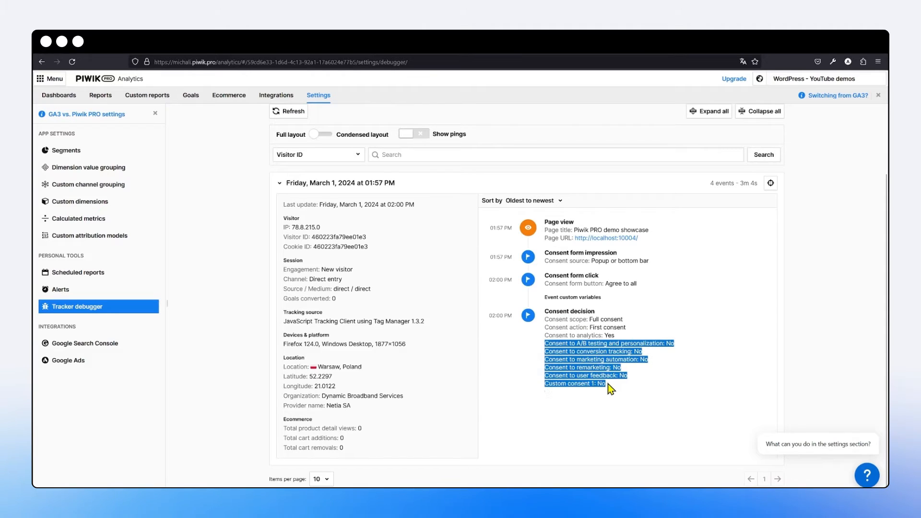
left_click(608, 385)
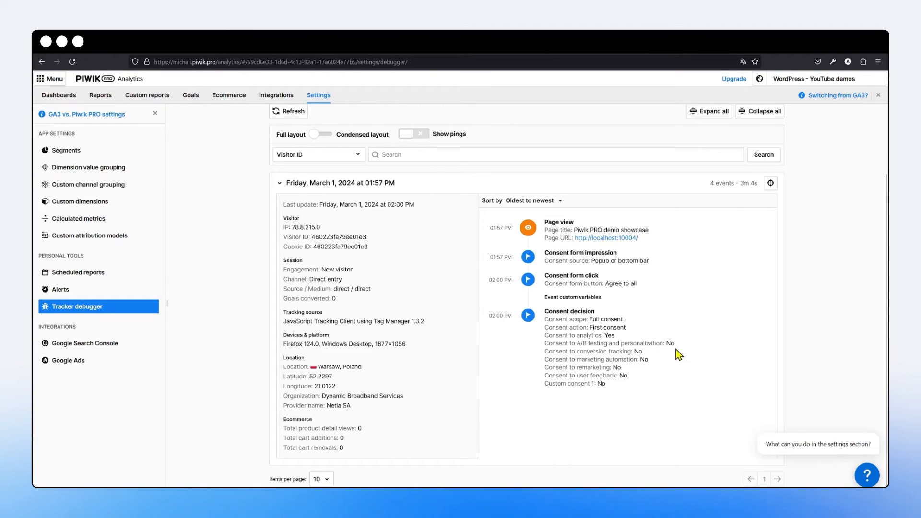
left_click_drag(546, 342, 619, 398)
left_click(617, 397)
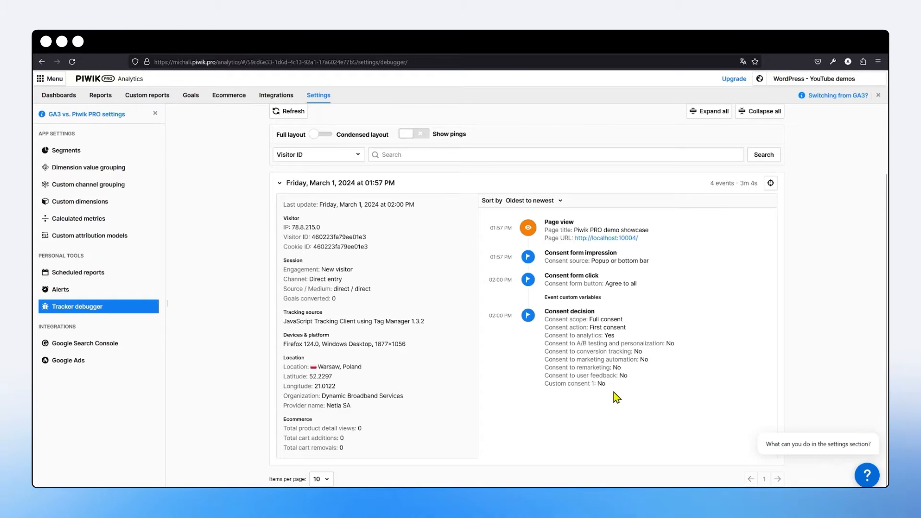
double_click(559, 336)
triple_click(559, 336)
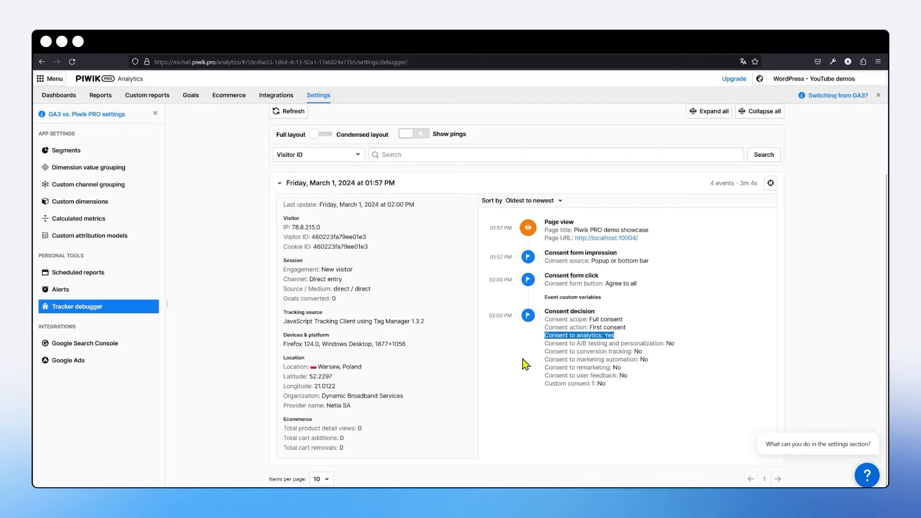
left_click(522, 359)
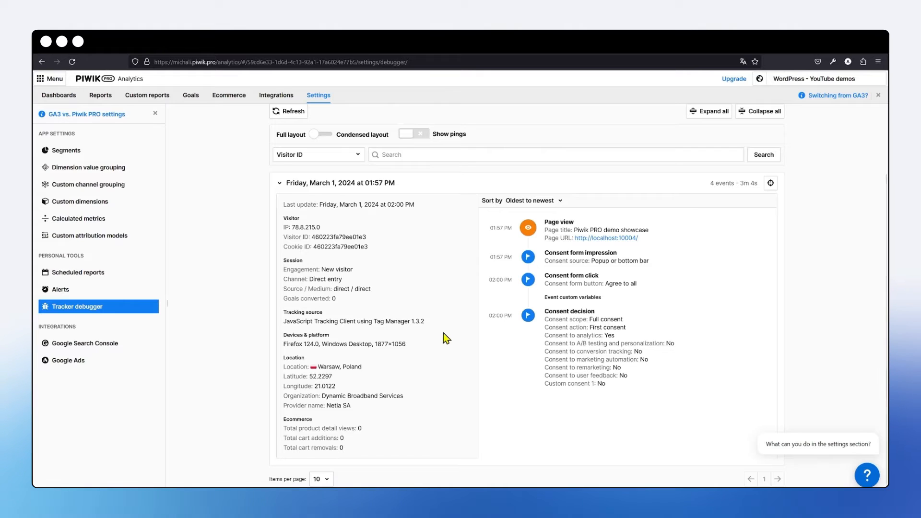
scroll(447, 338, "up", 3)
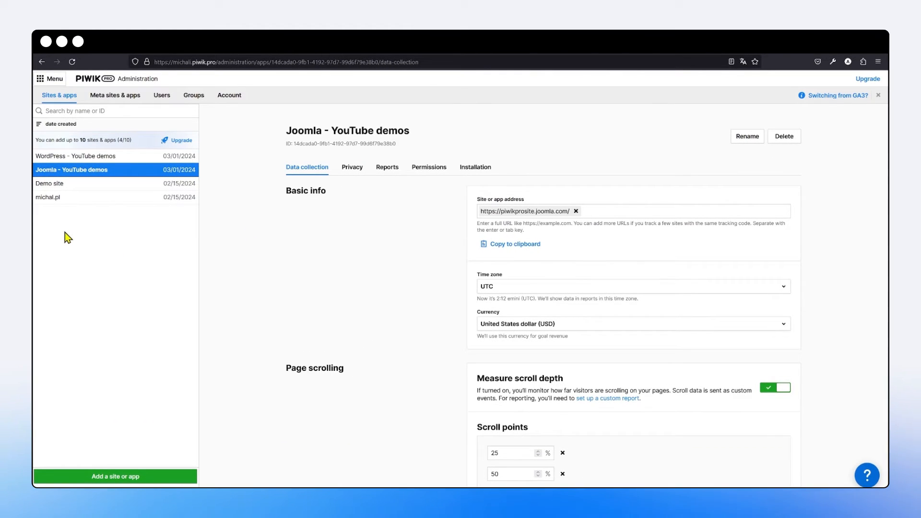
- Open the site installation options of Joomla - YouTube demos in Administration and expand the manual installation instructions
left_click(47, 79)
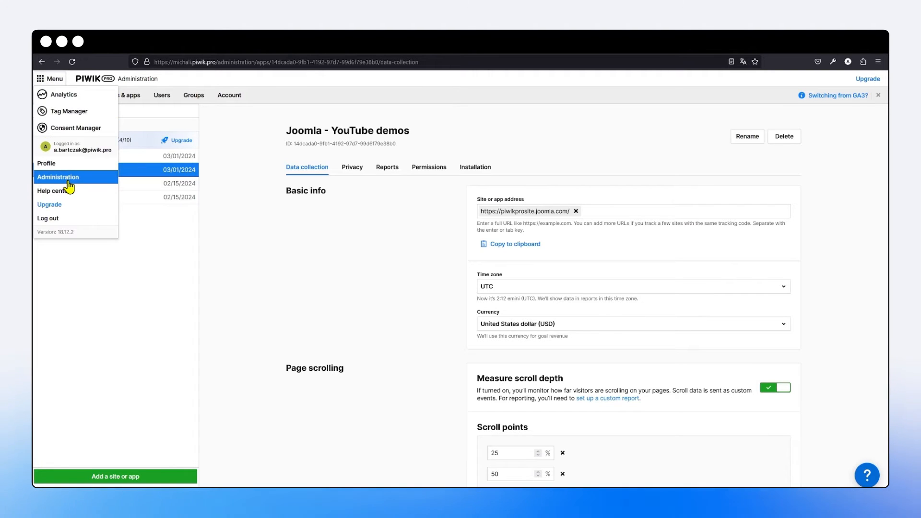
left_click(182, 212)
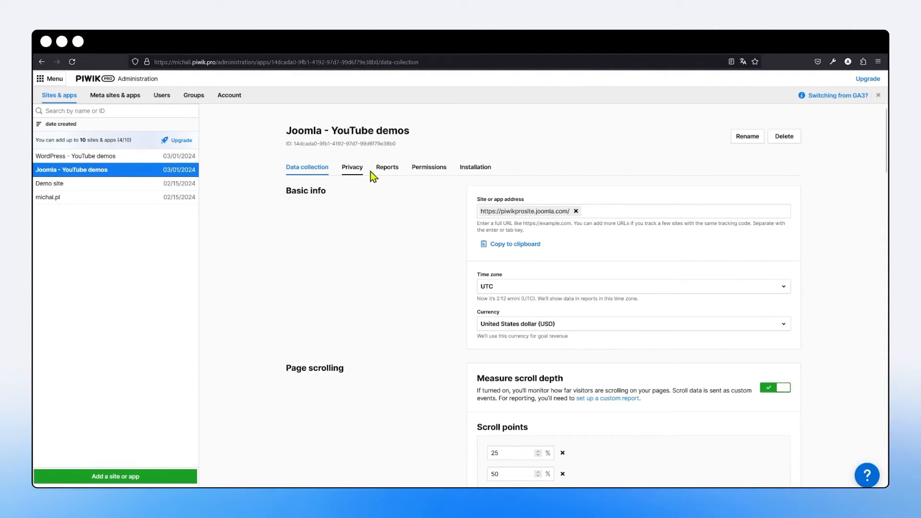
left_click(463, 169)
scroll(463, 170, "down", 1)
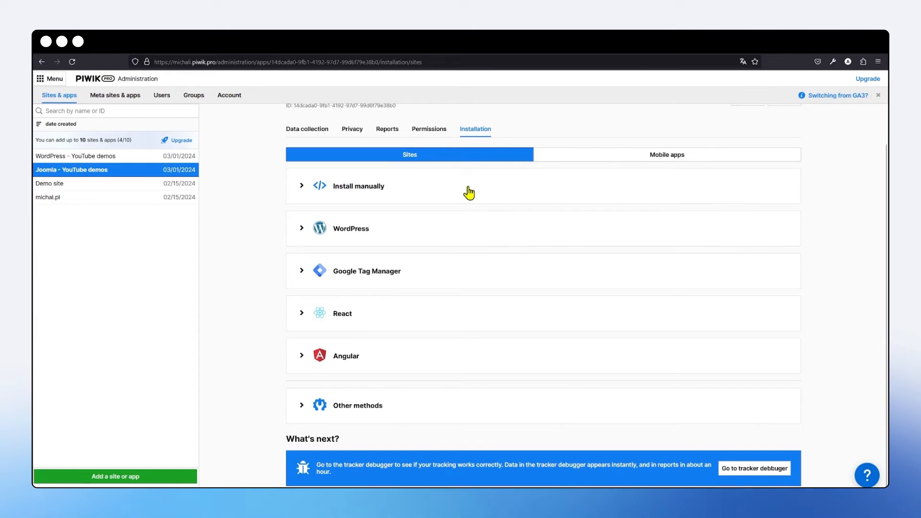
left_click(469, 192)
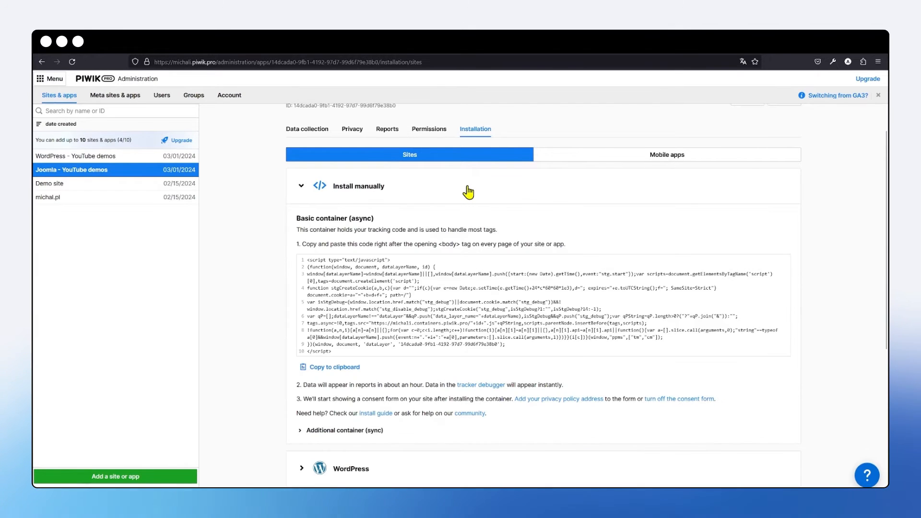
scroll(432, 168, "down", 1)
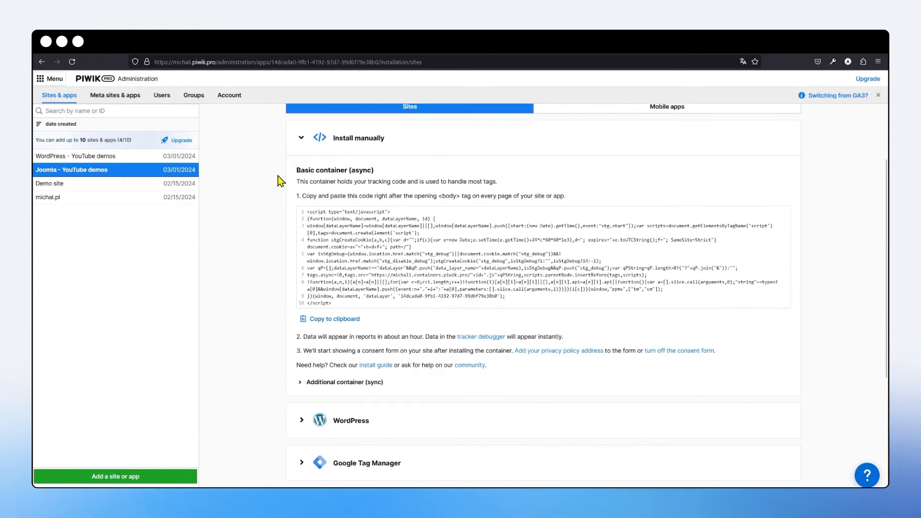
- Review the full Basic container (async) code that goes right after the opening <body> tag of every page
left_click_drag(338, 303, 308, 216)
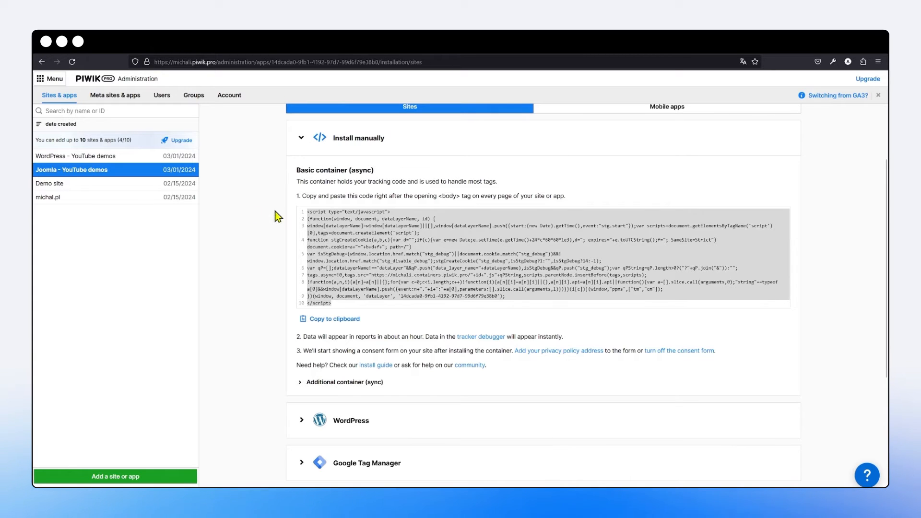
left_click(302, 217)
left_click_drag(336, 303, 308, 212)
left_click(325, 262)
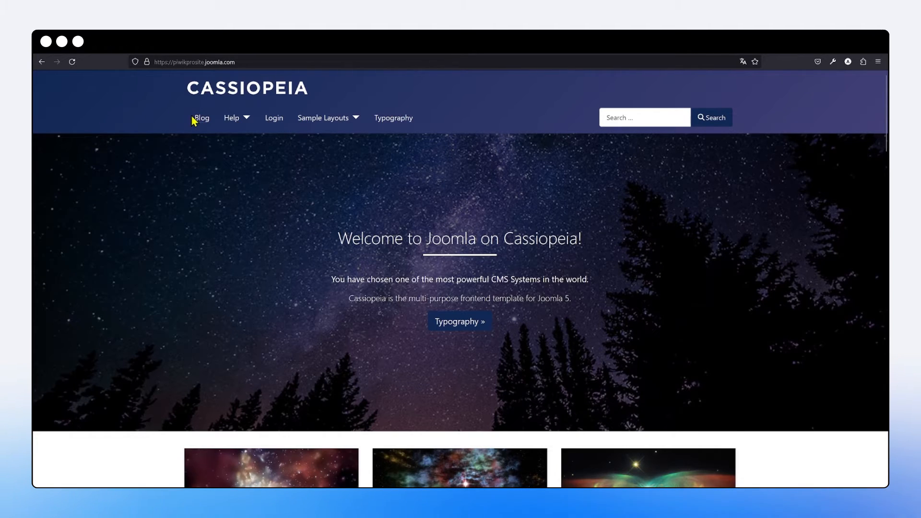
- Look through the Joomla site's front page down to its footer and return to the Piwik PRO installation page
scroll(179, 120, "down", 15)
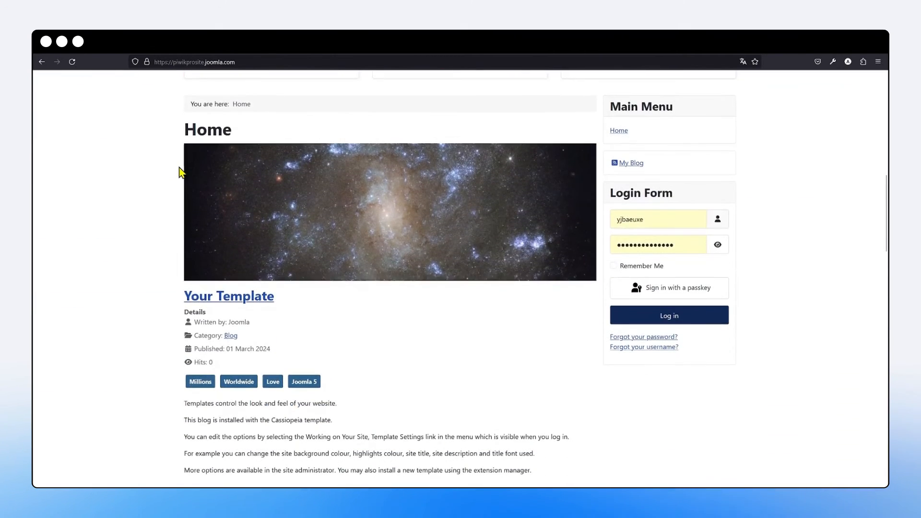
scroll(181, 172, "down", 12)
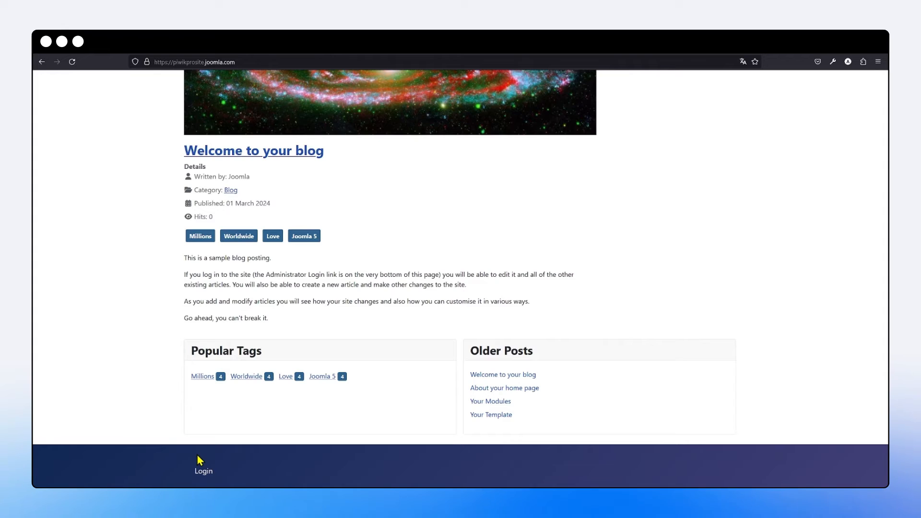
scroll(212, 350, "up", 15)
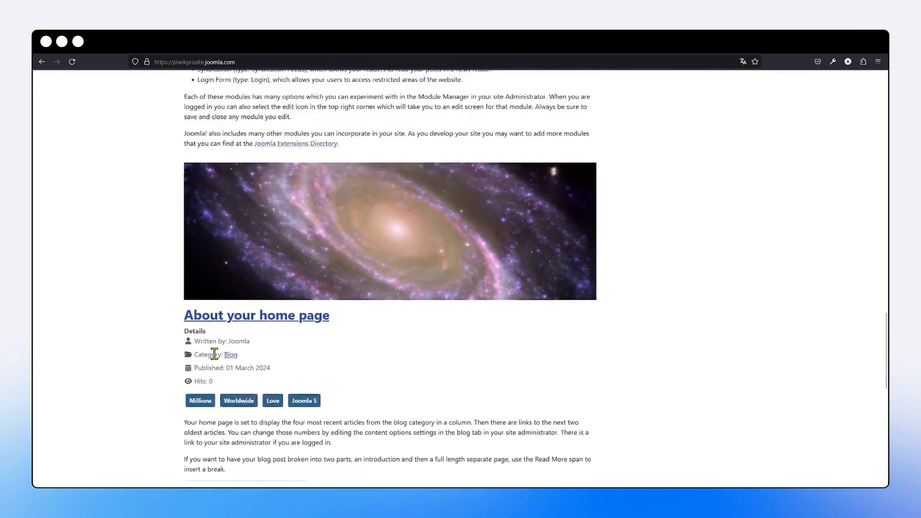
scroll(221, 366, "up", 15)
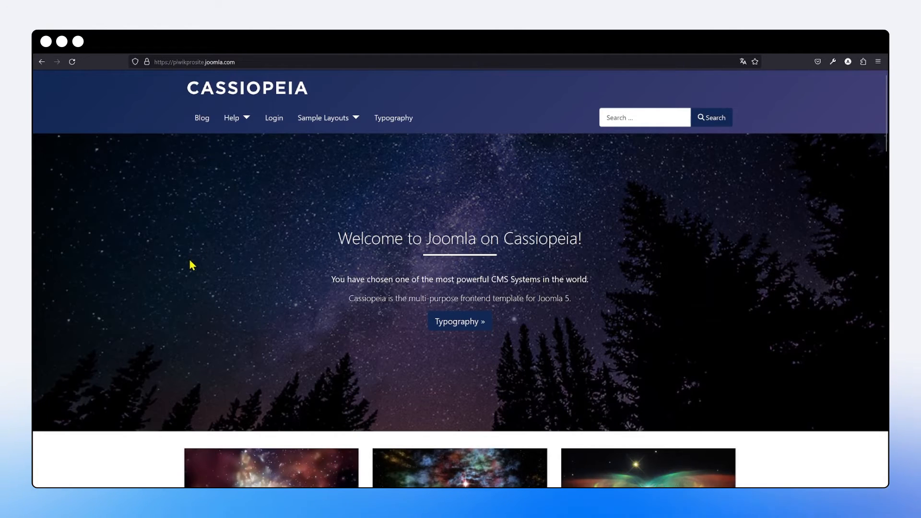
left_click(119, 56)
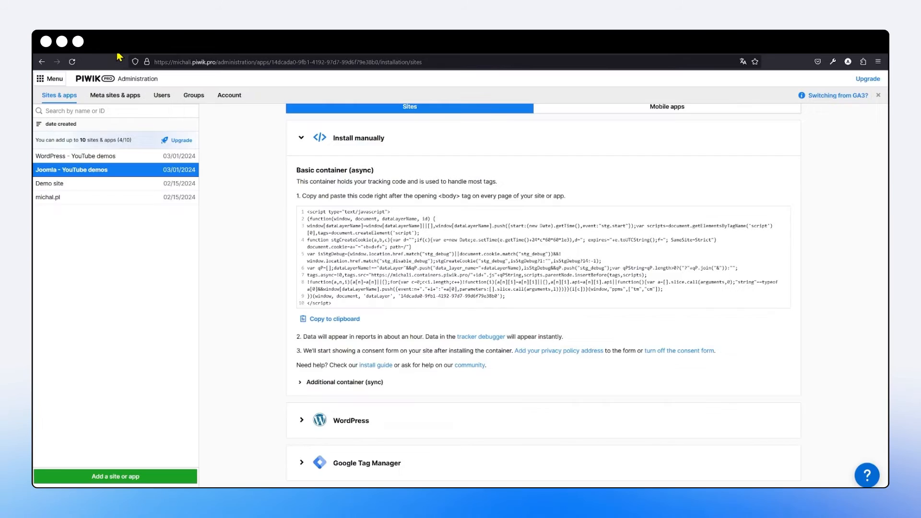
scroll(438, 174, "up", 2)
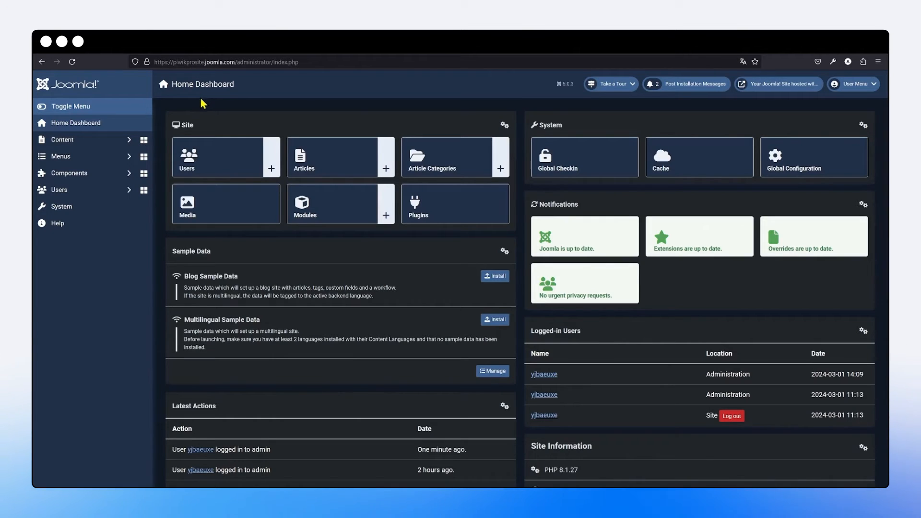
- Open the index.php file of the Cassiopeia site template for editing in the Joomla administrator
left_click(109, 212)
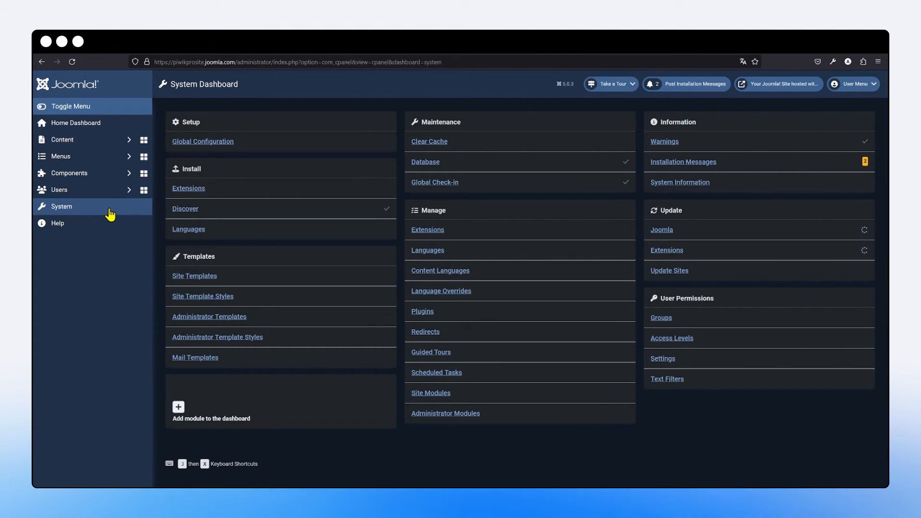
left_click(193, 277)
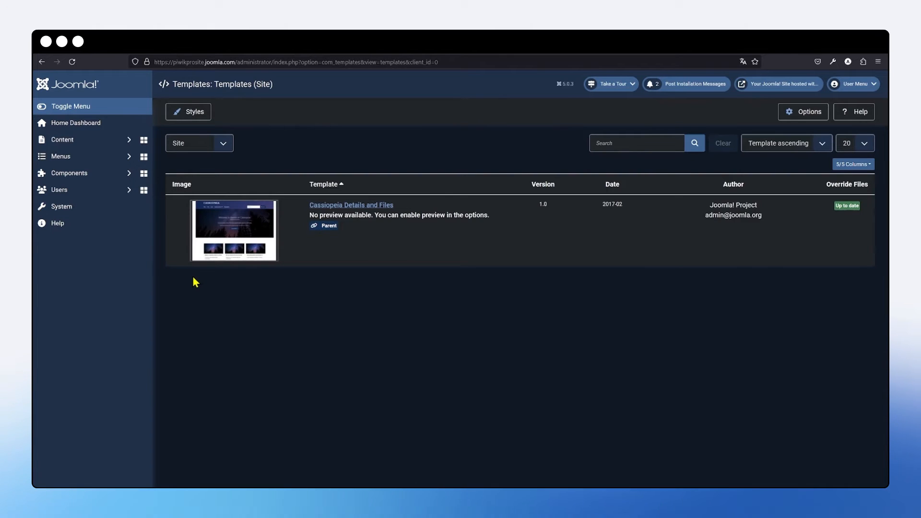
left_click(321, 211)
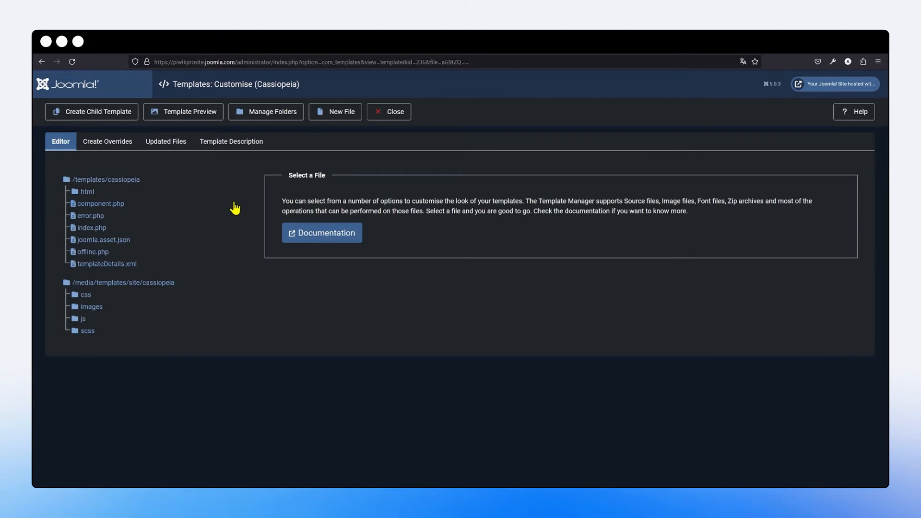
left_click(89, 228)
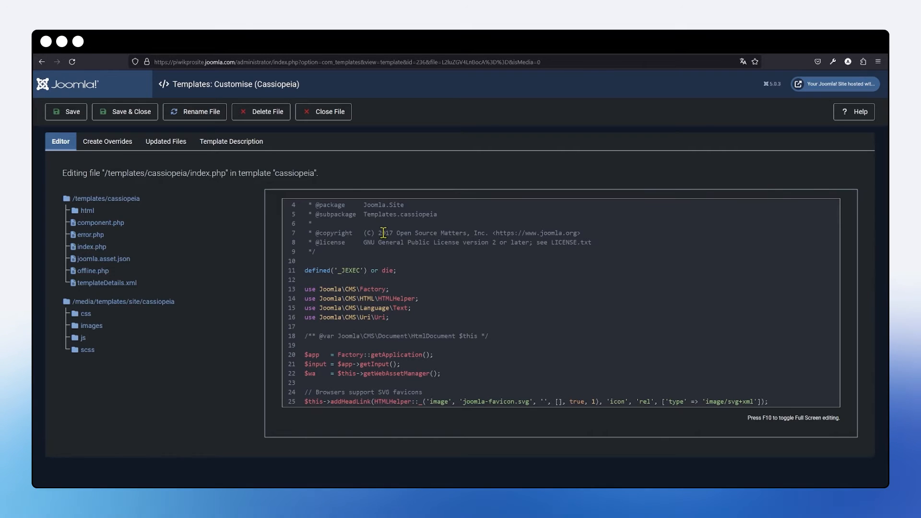
- Locate the opening <body> tag and the closing </head> tag in the code of index.php
scroll(384, 233, "down", 5)
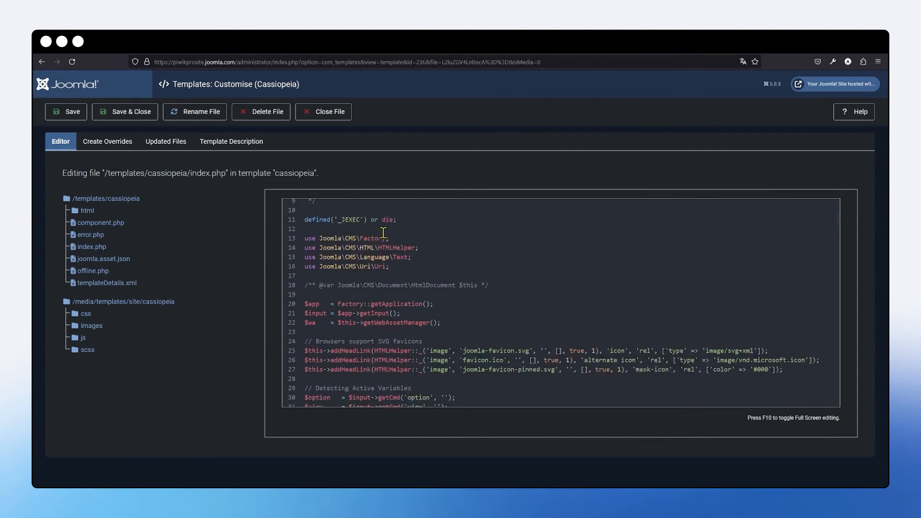
scroll(384, 233, "down", 11)
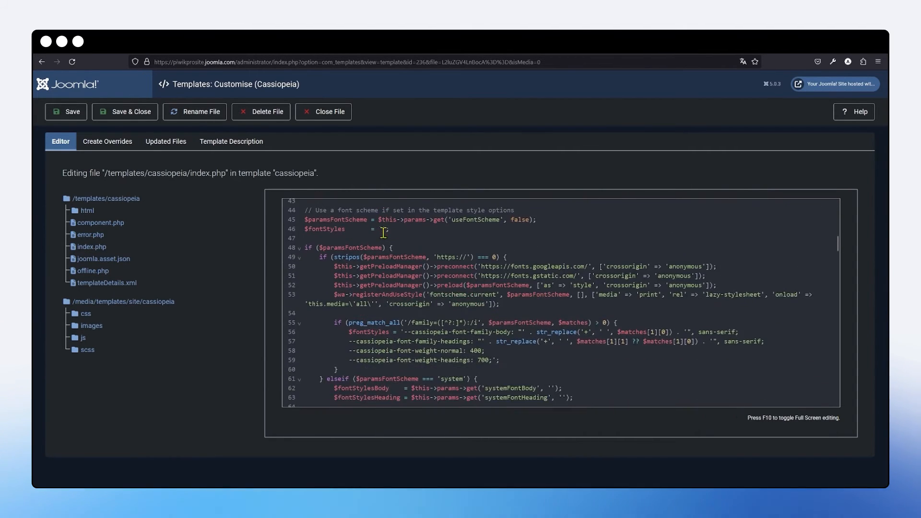
scroll(384, 234, "down", 13)
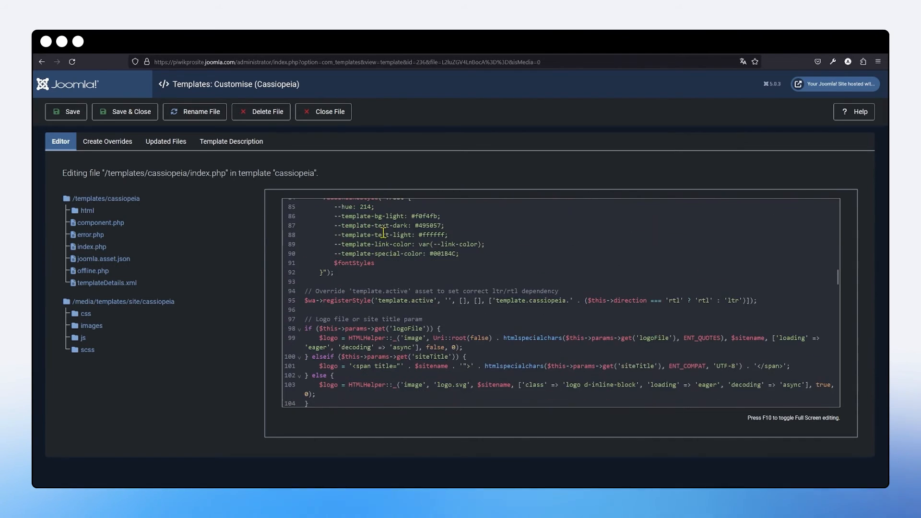
scroll(384, 233, "down", 11)
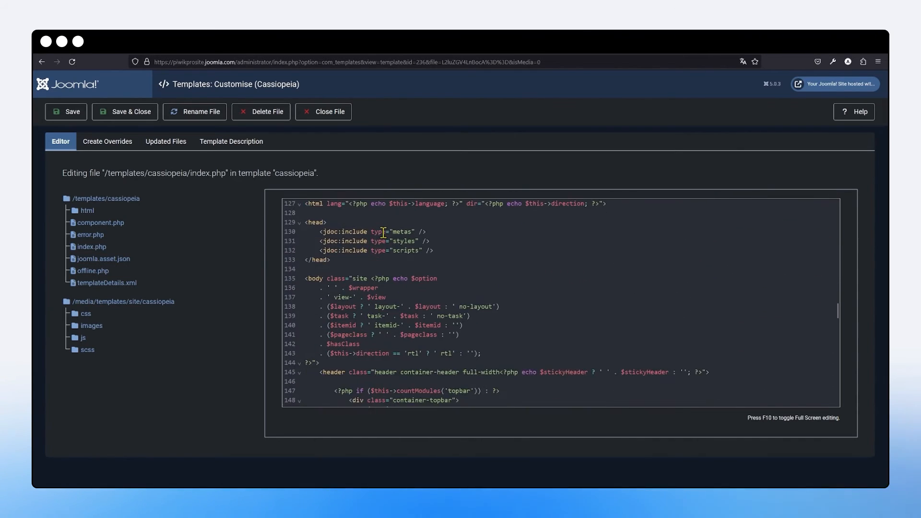
scroll(384, 233, "down", 2)
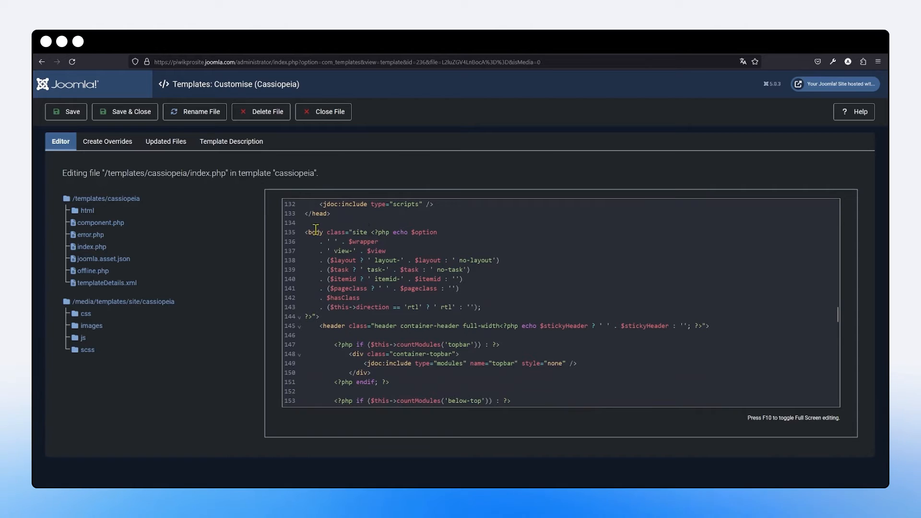
left_click_drag(306, 230, 322, 232)
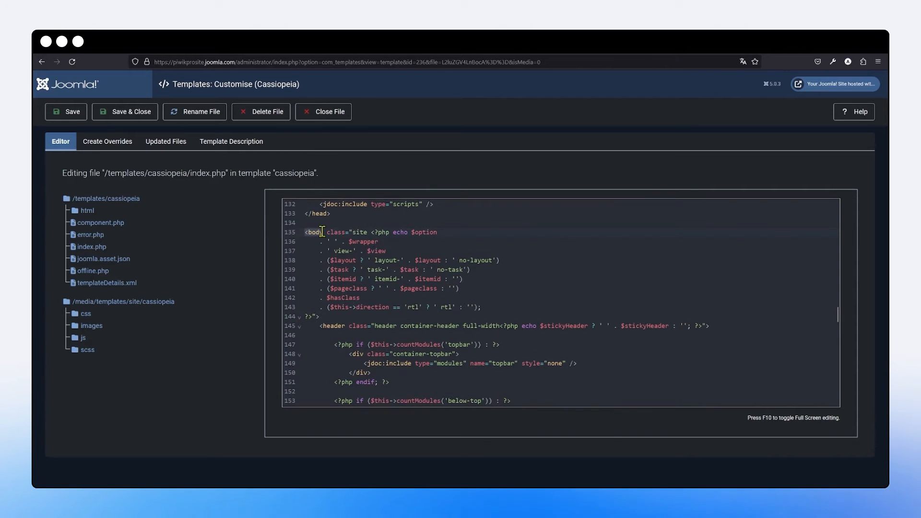
left_click(331, 222)
scroll(332, 222, "up", 2)
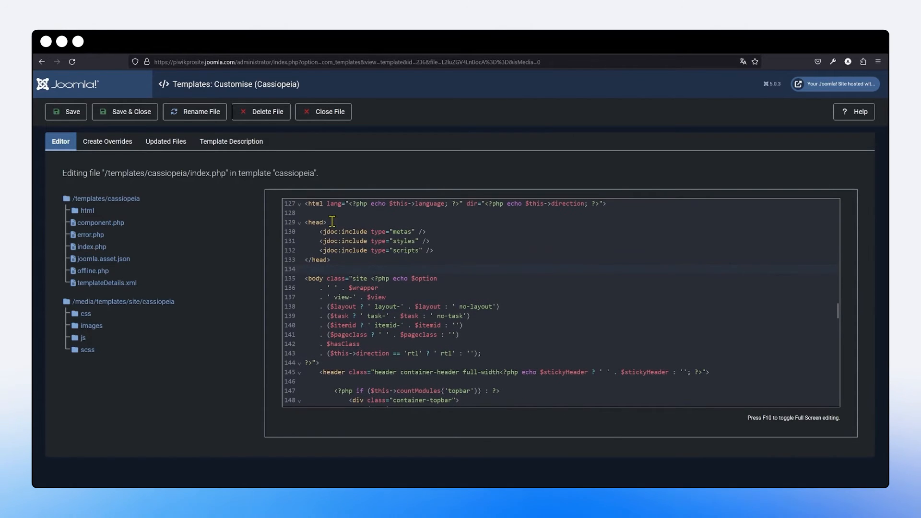
left_click_drag(333, 259, 306, 260)
left_click(346, 265)
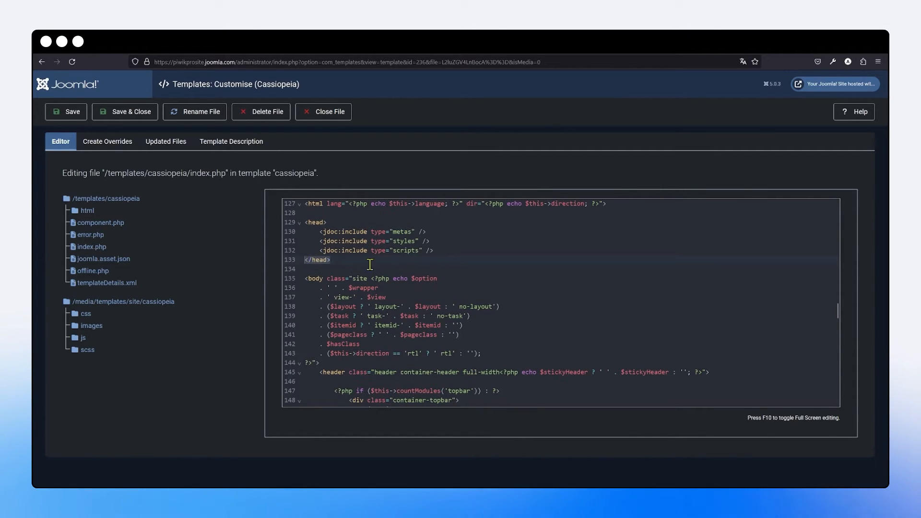
- Search the index.php code for "<body" and close the search once the tag is located
left_click(386, 263)
key("super+f")
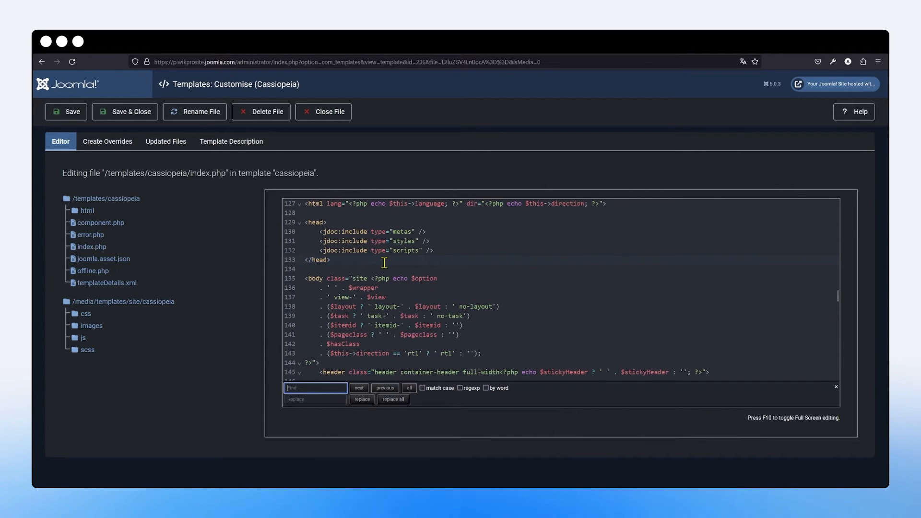
type("<body")
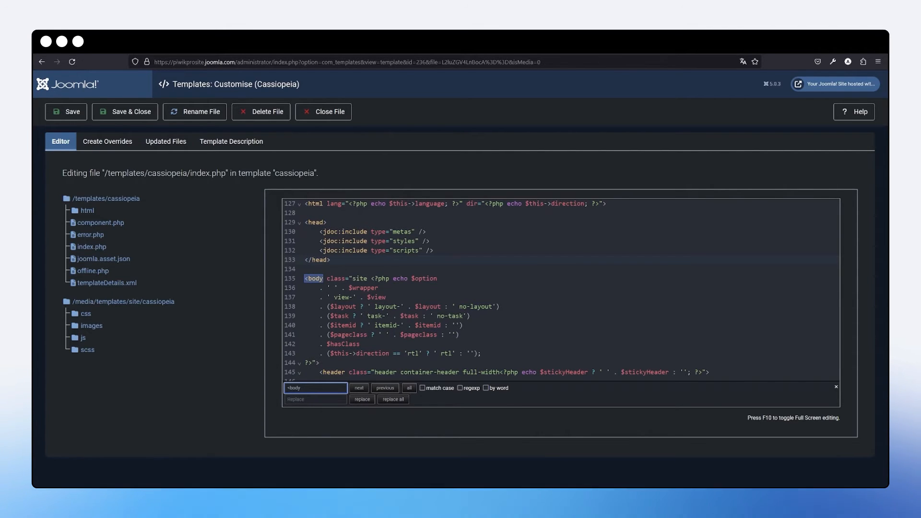
left_click_drag(324, 281, 302, 282)
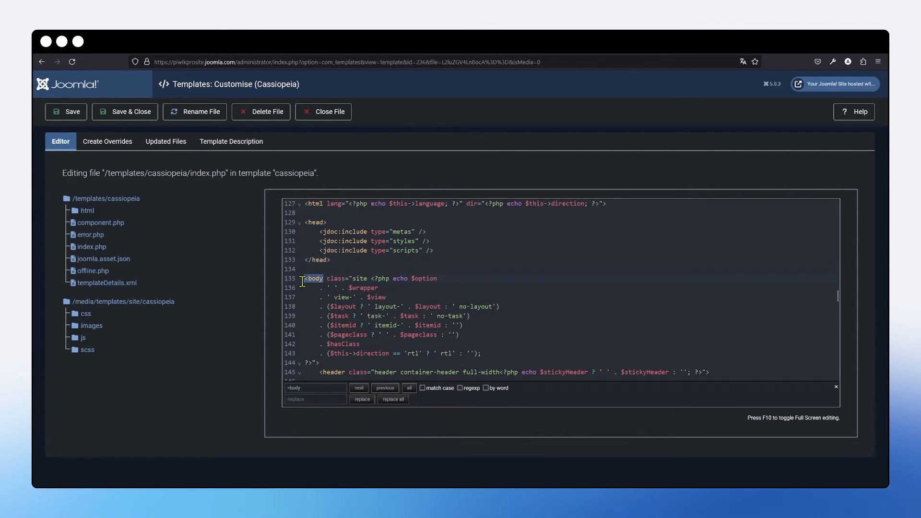
left_click(329, 388)
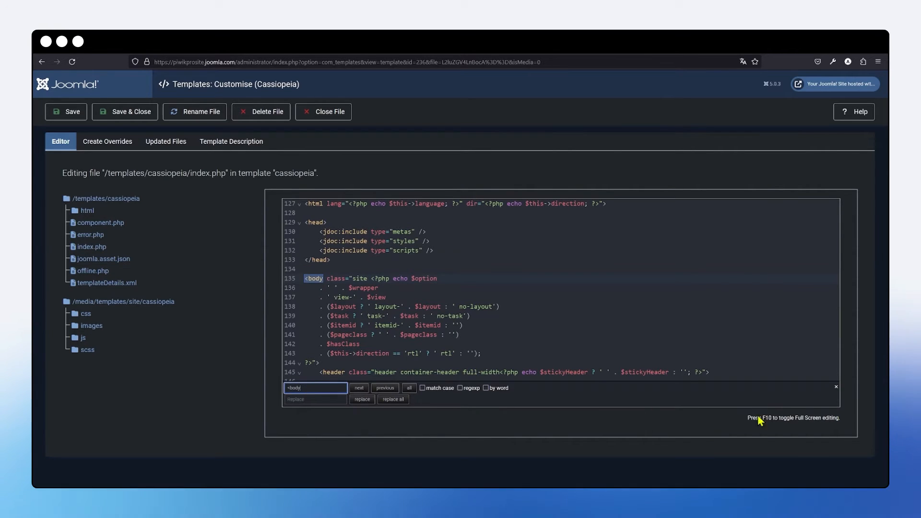
left_click(836, 388)
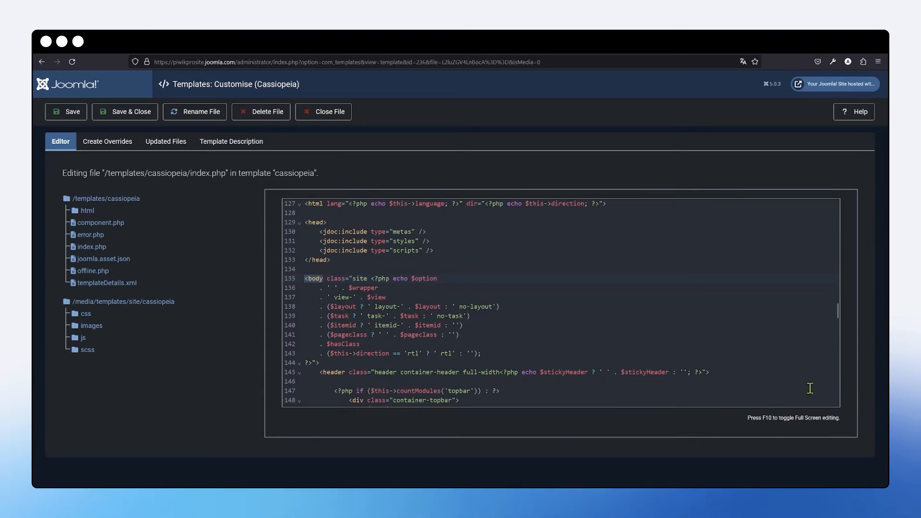
left_click(408, 288)
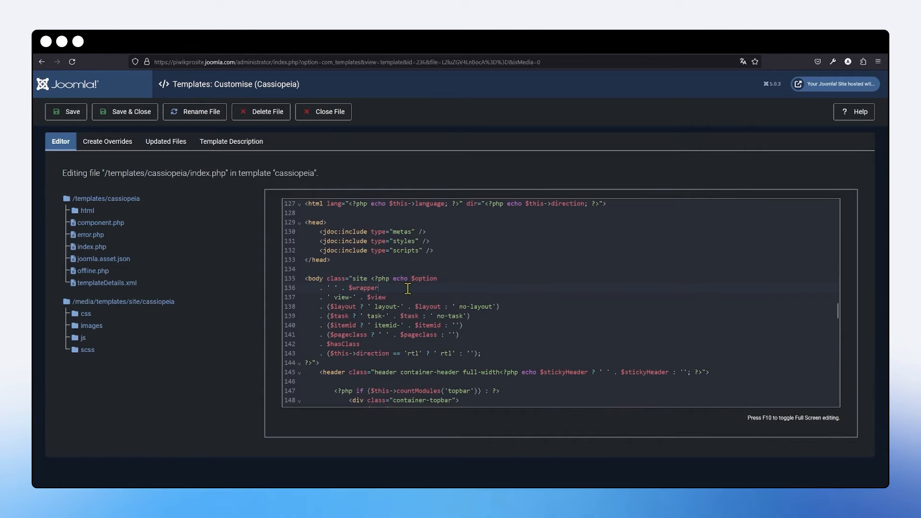
- Insert an empty line between the end of the opening <body> tag and the <header> element
scroll(408, 288, "down", 2)
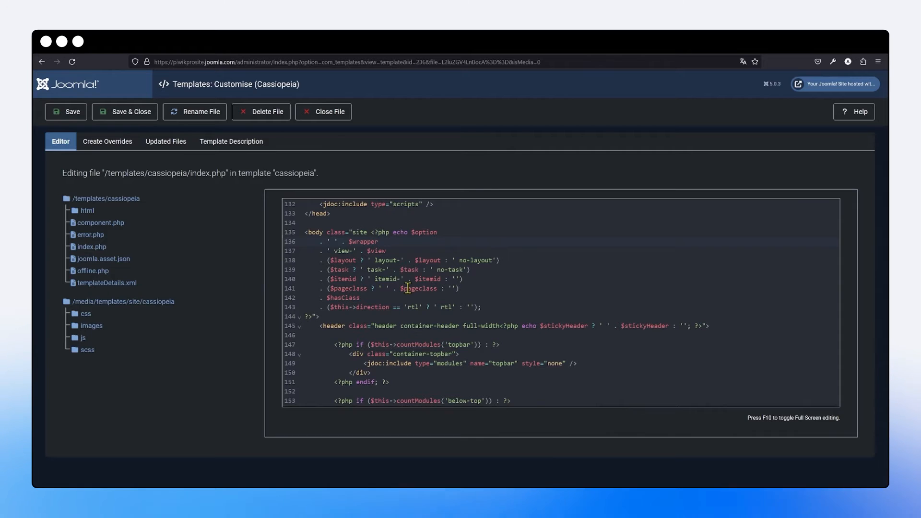
left_click(334, 318)
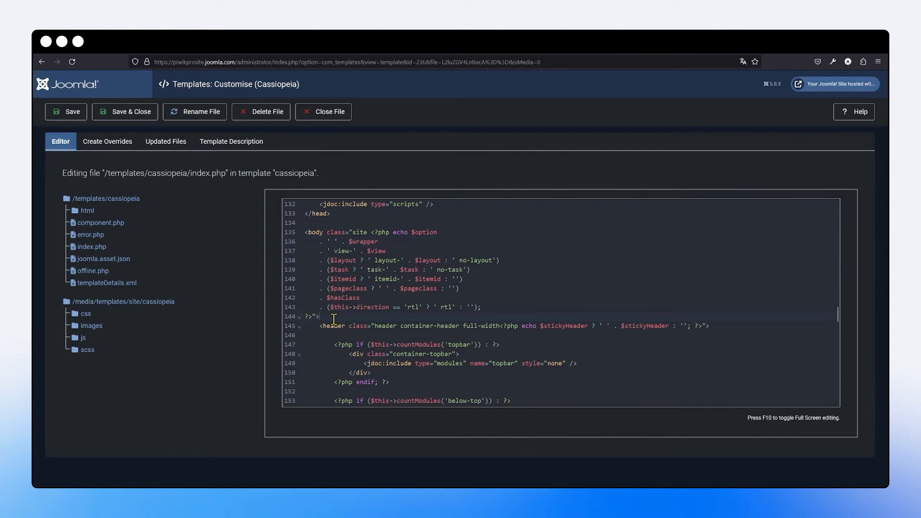
key("Return")
key("Return")
key("BackSpace")
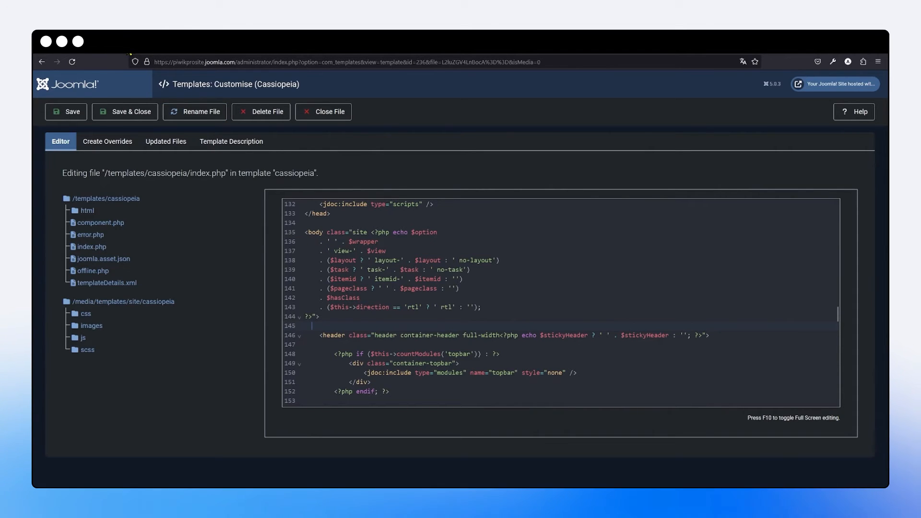
- Copy the Basic container (async) code of Joomla - YouTube demos from Piwik PRO and paste it on the empty line after the <body> tag
left_click(130, 52)
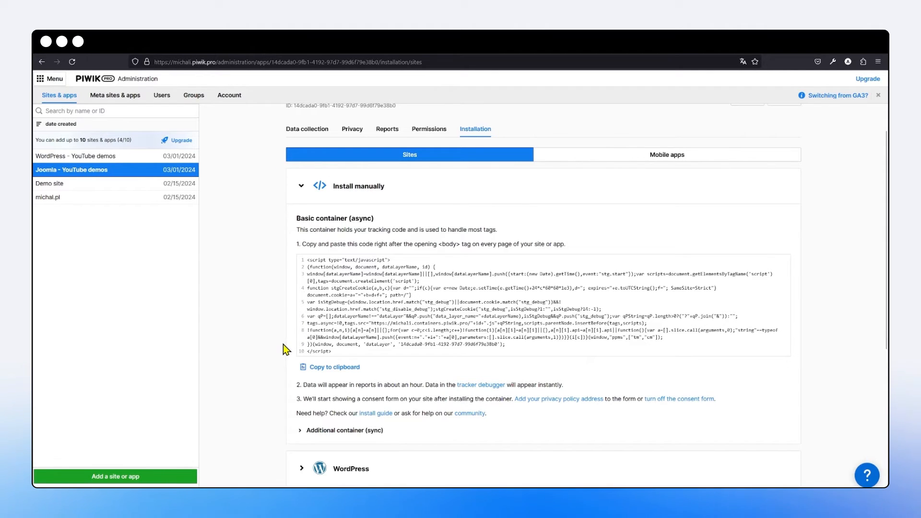
left_click(325, 370)
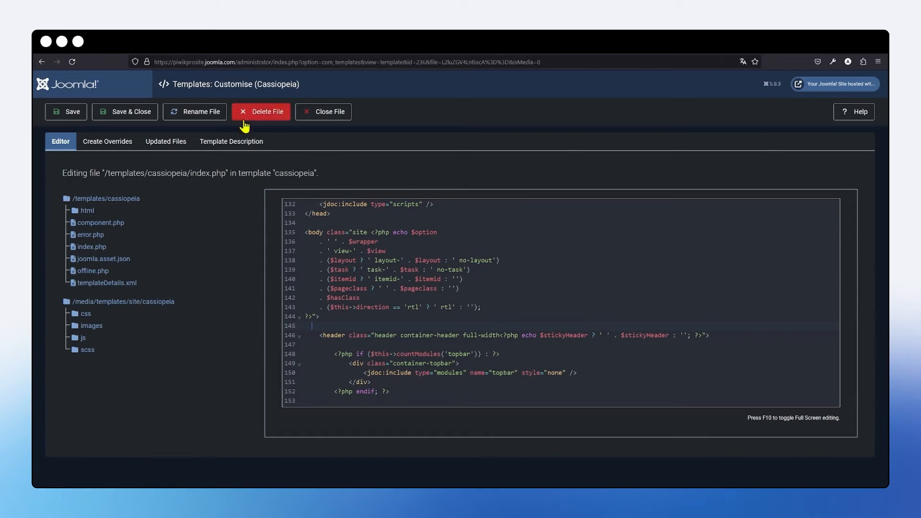
scroll(343, 283, "down", 3)
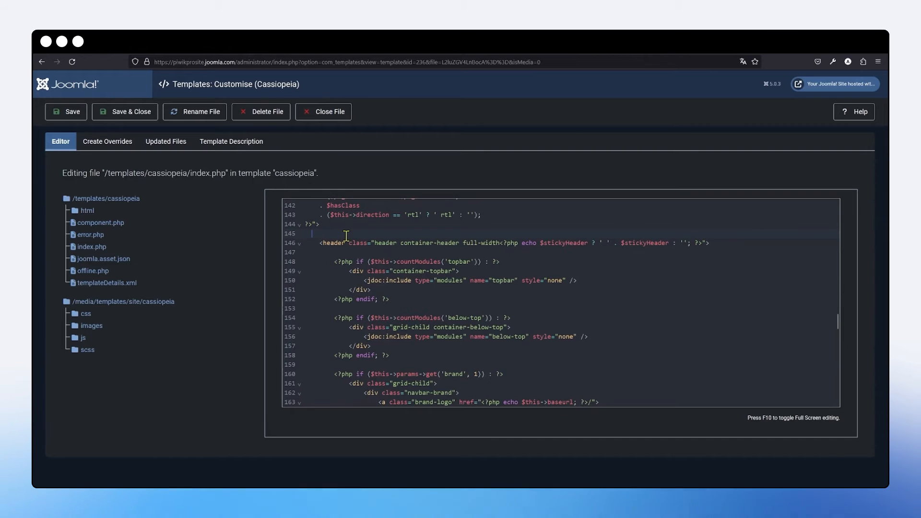
key("super+v")
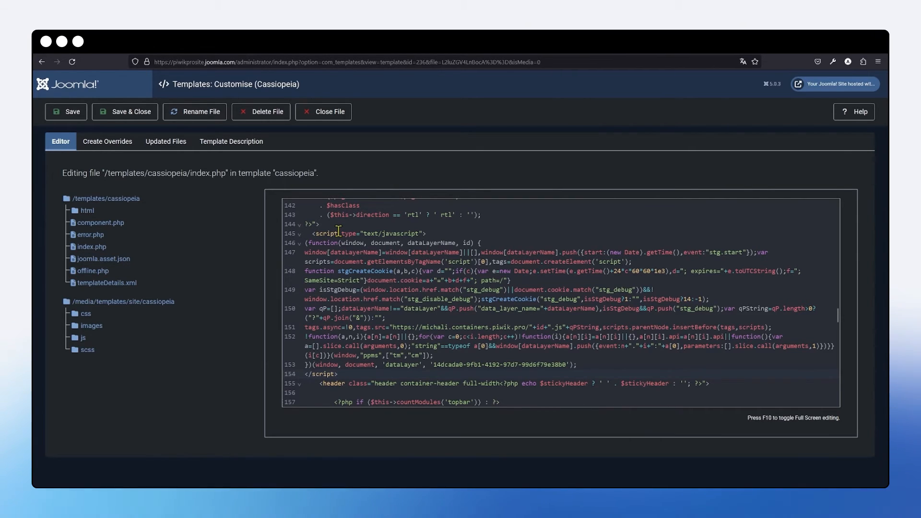
- Check the opening and closing script tags of the pasted container code
left_click_drag(313, 233, 427, 233)
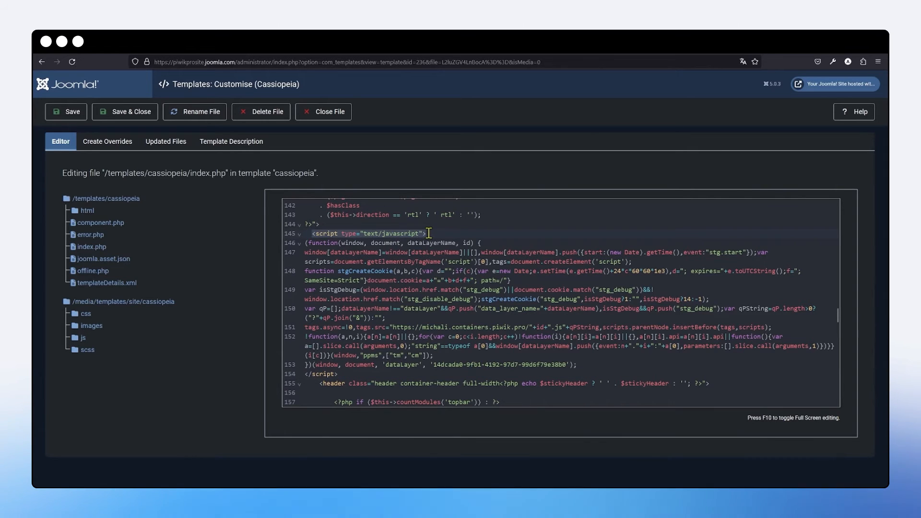
left_click_drag(339, 374, 305, 375)
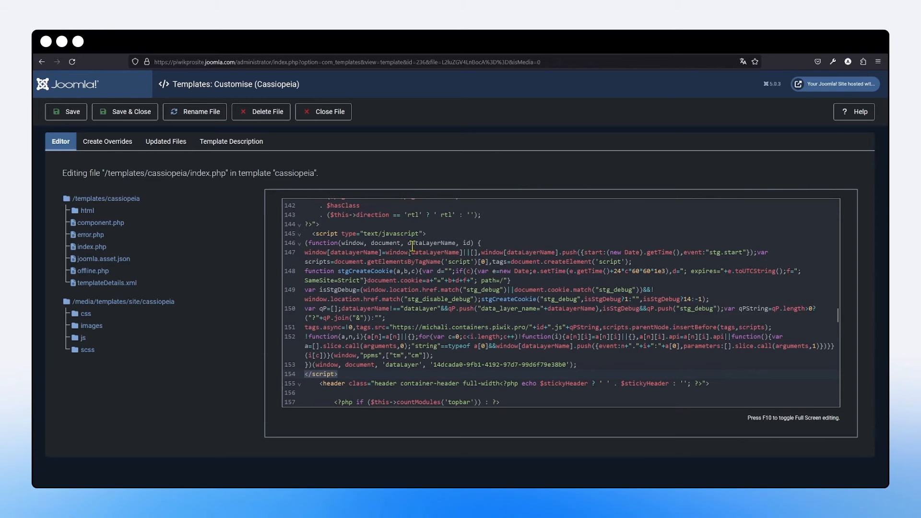
left_click(434, 235)
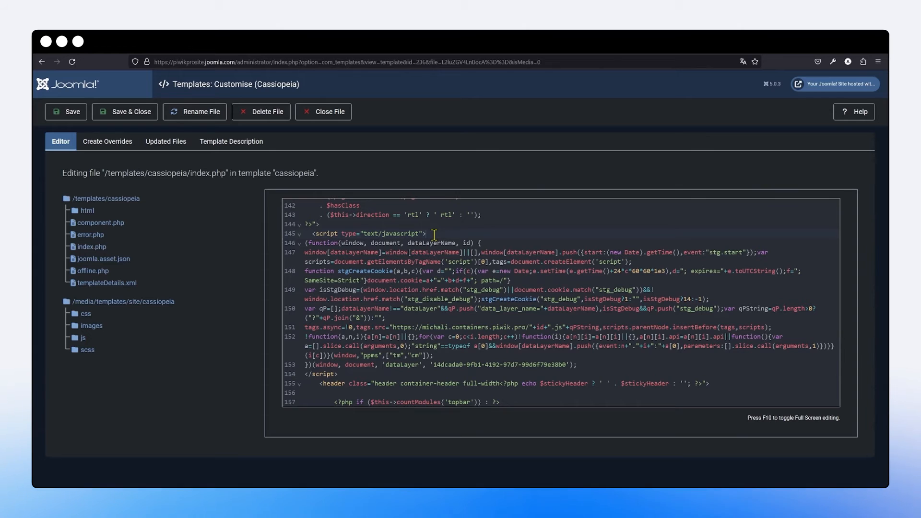
- Save and close index.php, and reload the Joomla site's front page
left_click(122, 117)
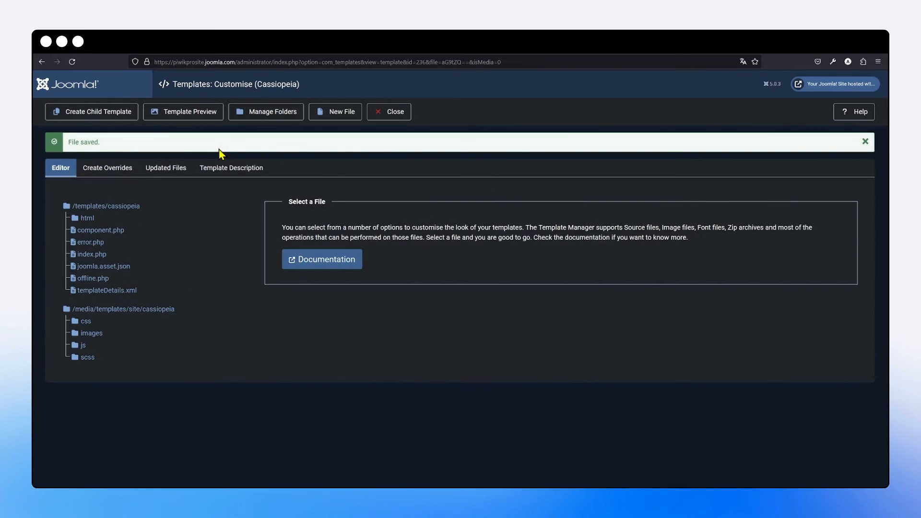
left_click_drag(112, 148, 69, 144)
left_click(123, 149)
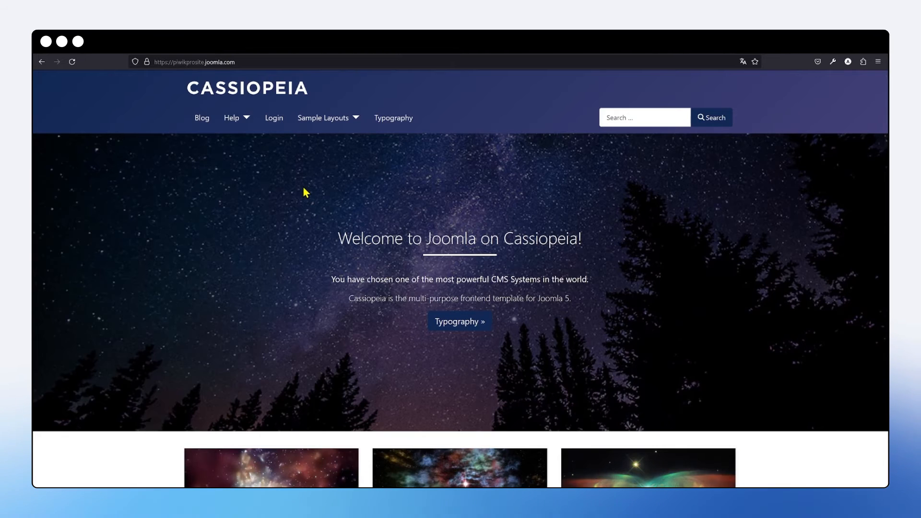
key("F5")
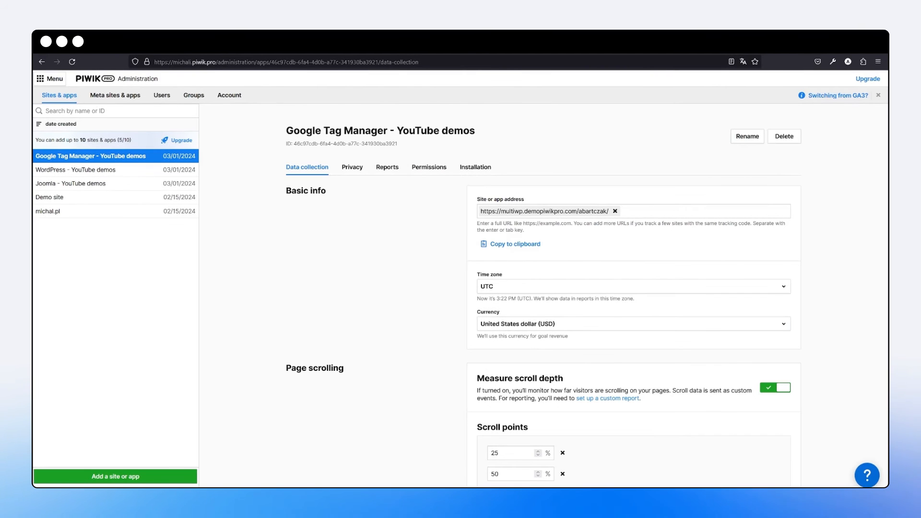
- Open the site installation options of Google Tag Manager - YouTube demos in Administration and review the Google Tag Manager instructions
left_click(65, 78)
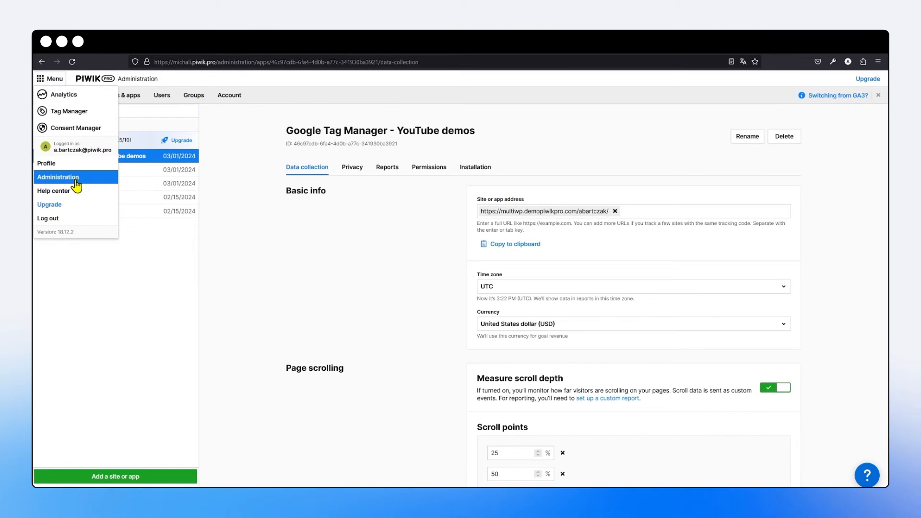
left_click(222, 175)
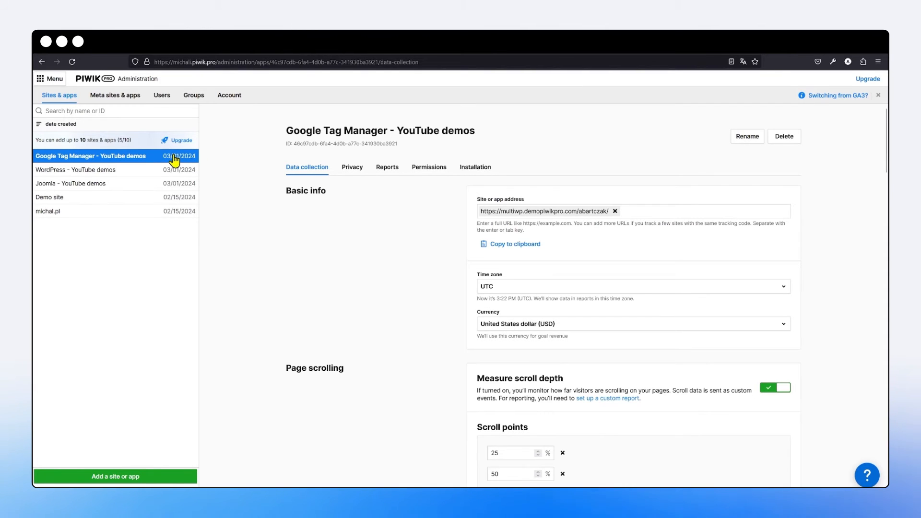
left_click(481, 170)
scroll(479, 172, "down", 2)
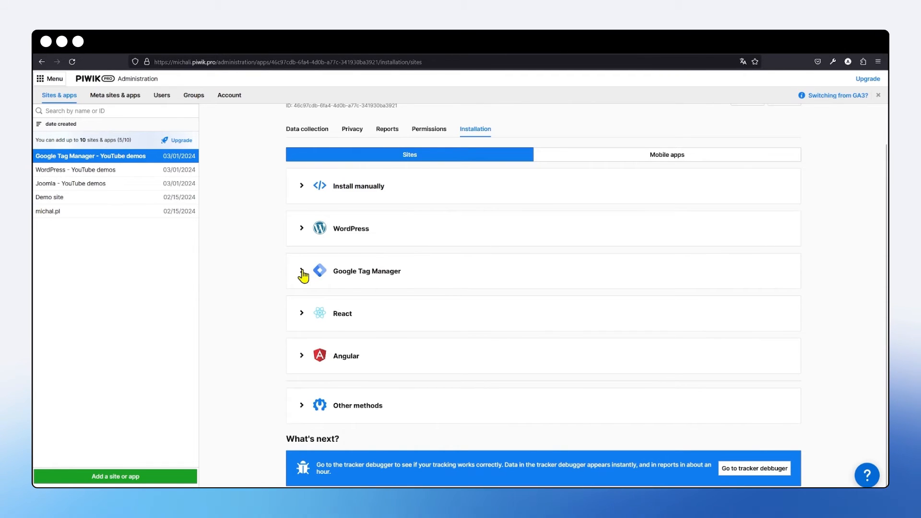
left_click(302, 271)
scroll(303, 275, "down", 3)
scroll(318, 249, "down", 3)
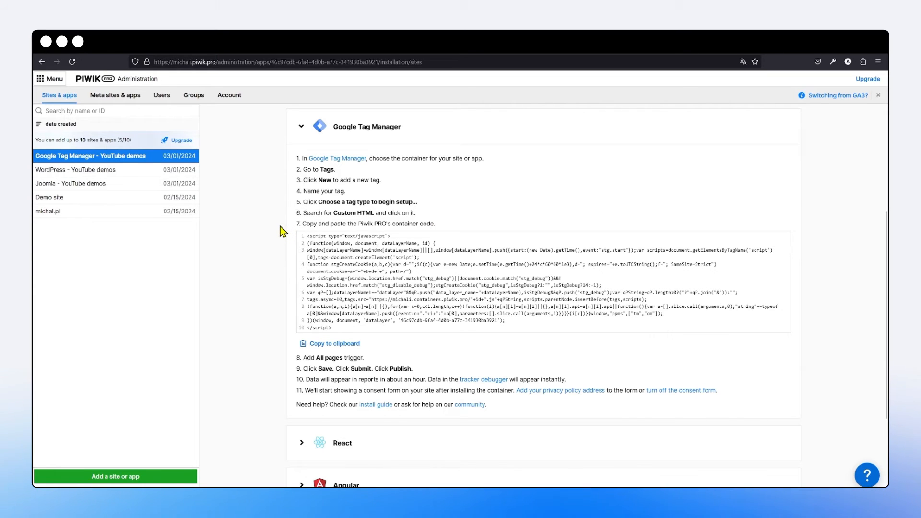
- Switch to Google Tag Manager and start a new Custom HTML tag in the GTM Piwik PRO demo container
left_click(201, 53)
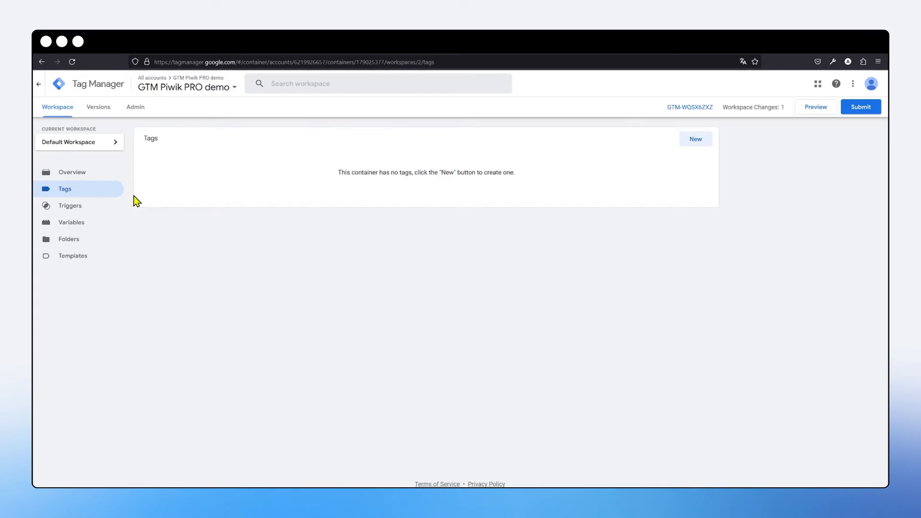
left_click(697, 142)
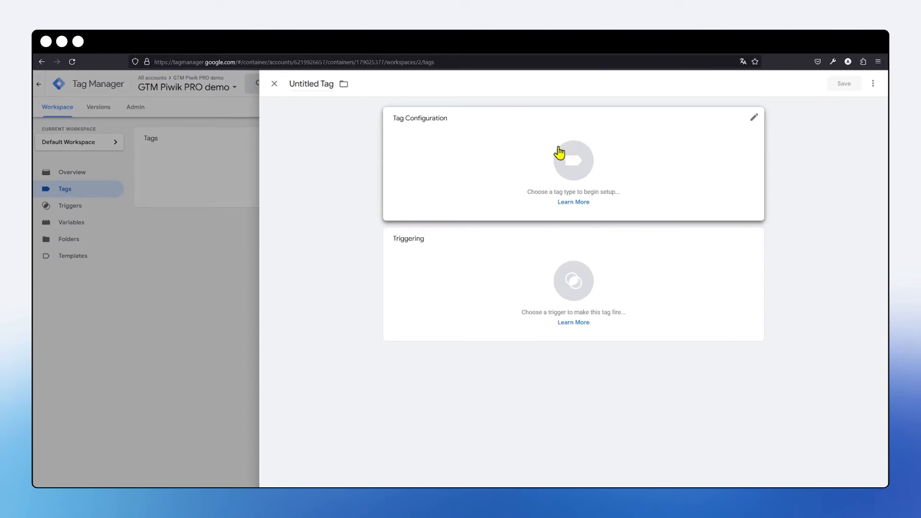
left_click(579, 164)
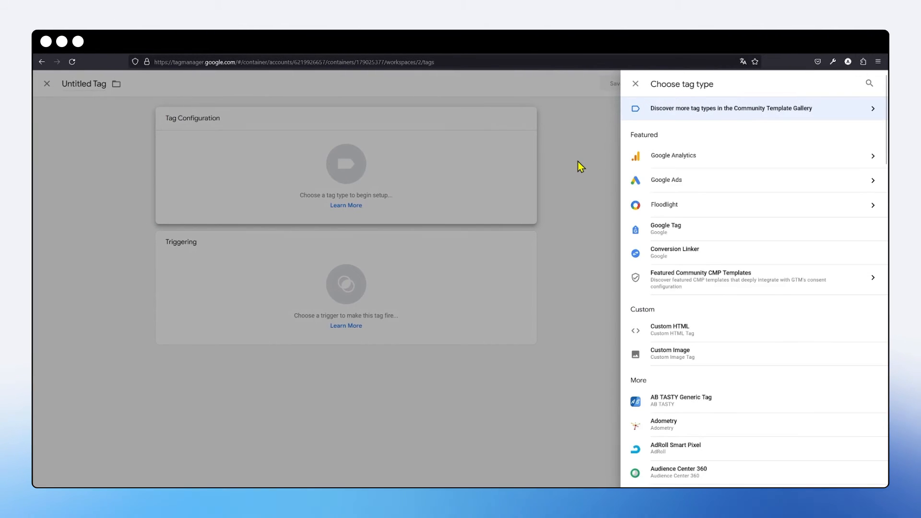
left_click(670, 332)
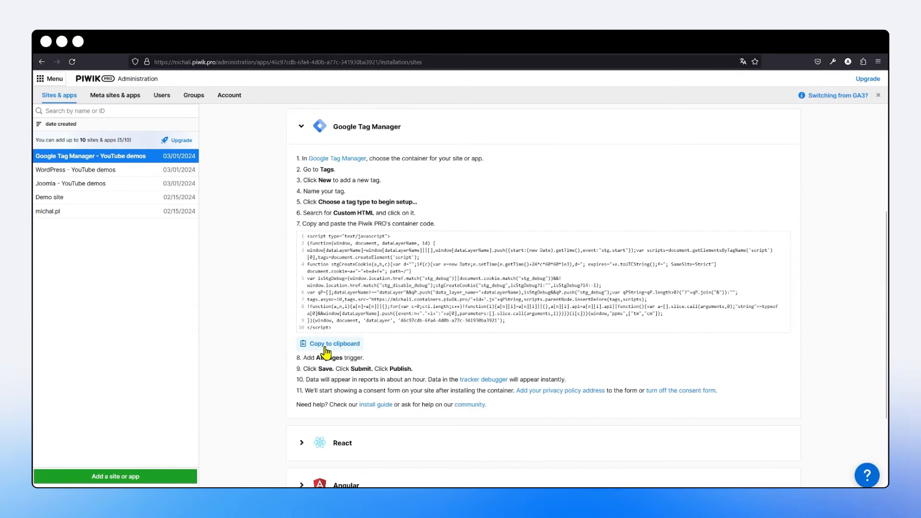
- Copy the Piwik PRO container code from the Google Tag Manager installation instructions and paste it into the new tag's HTML, checking the whole script
left_click(326, 347)
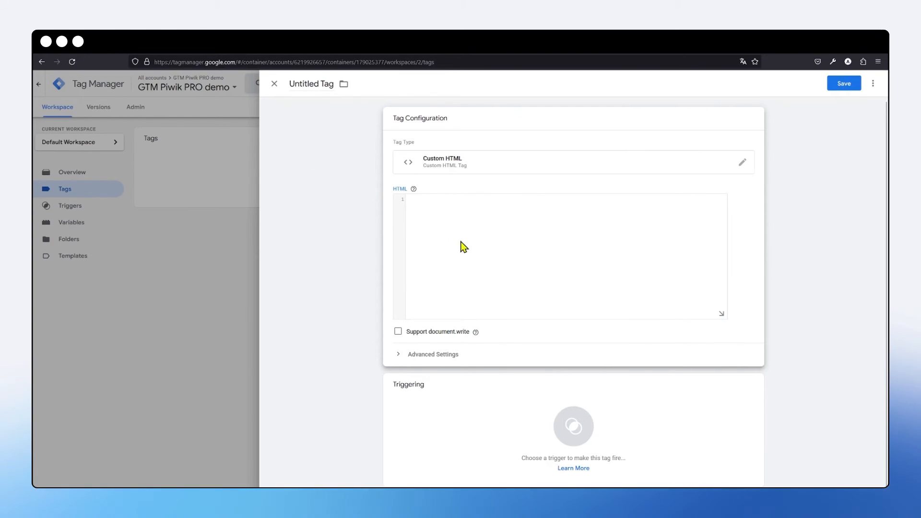
key("ctrl+v")
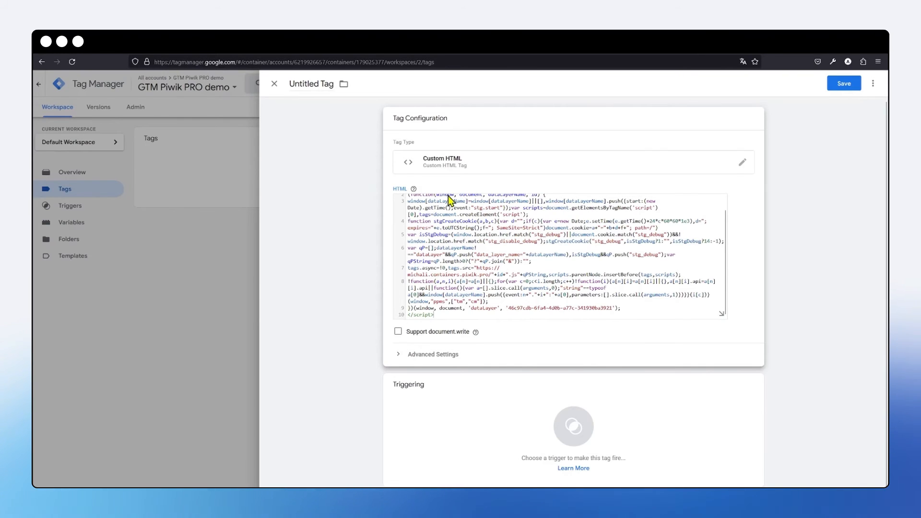
scroll(453, 206, "down", 1)
left_click(446, 224)
scroll(453, 231, "up", 1)
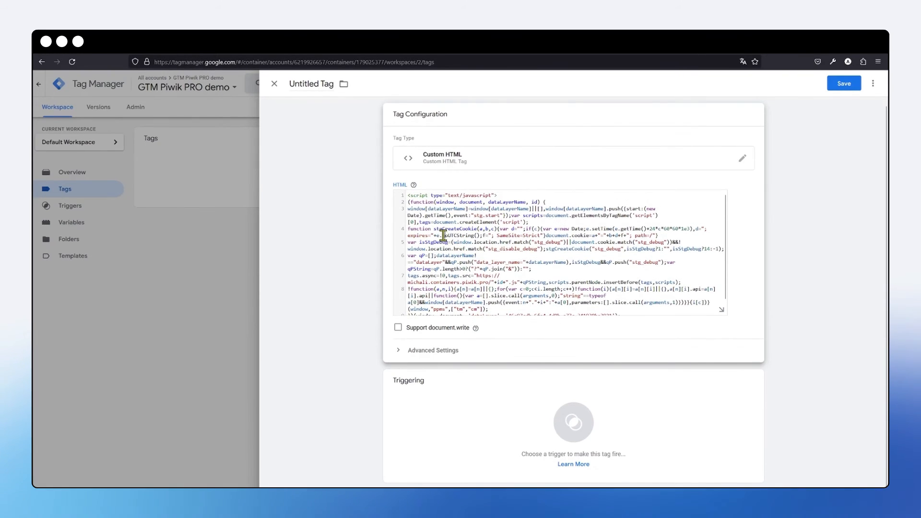
scroll(442, 236, "down", 1)
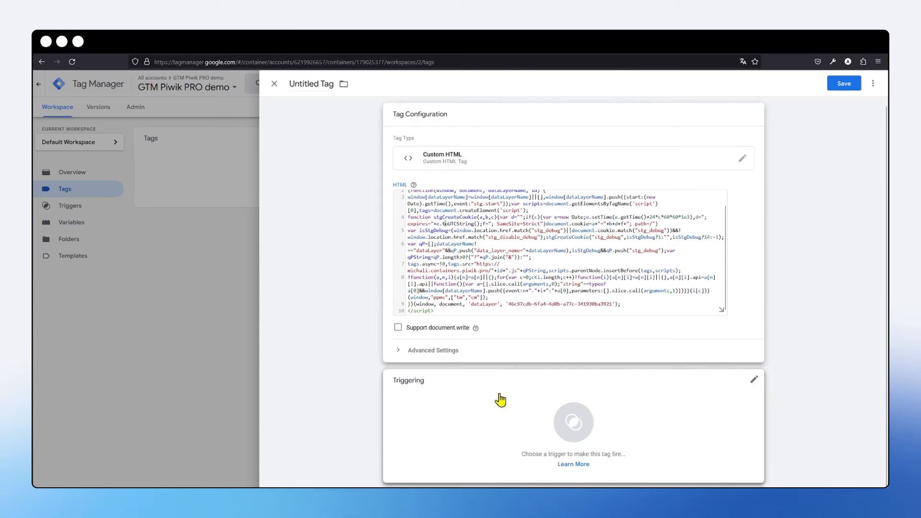
- Set the tag to fire on All Pages and save it under the name Piwik PRO container
left_click(530, 399)
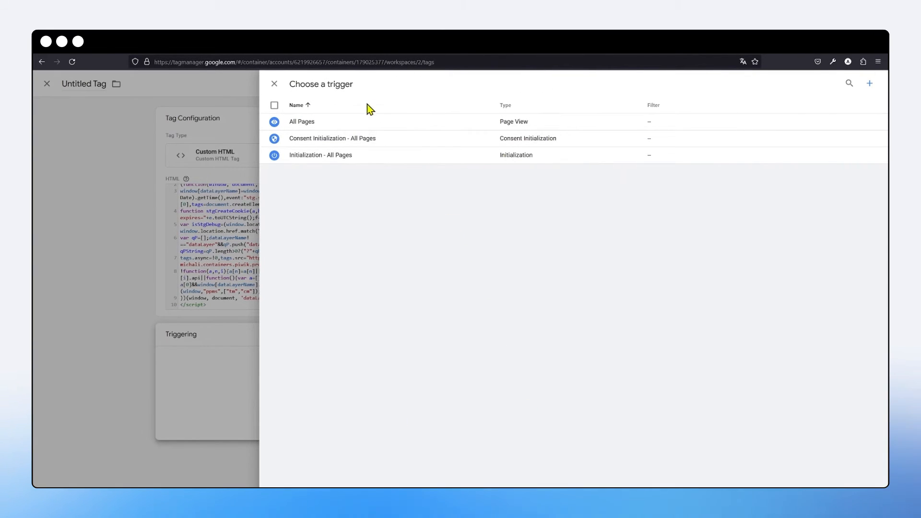
left_click(378, 126)
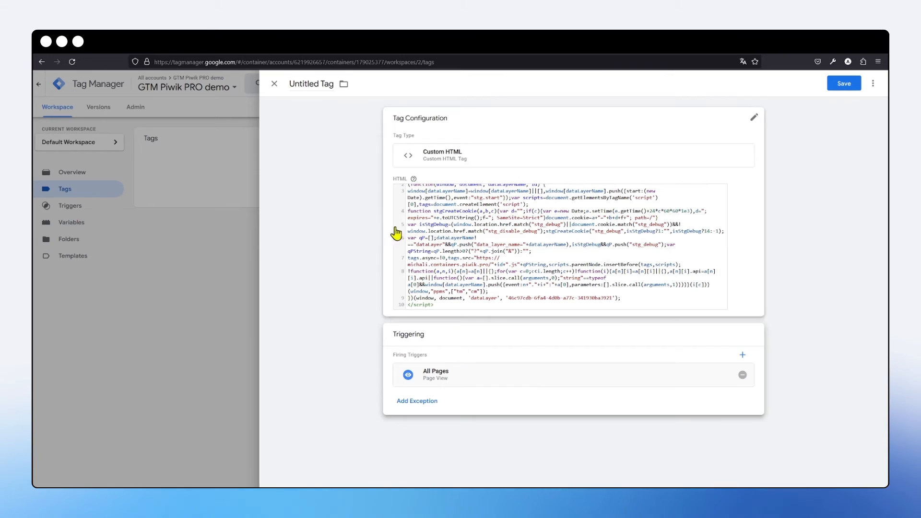
left_click(307, 86)
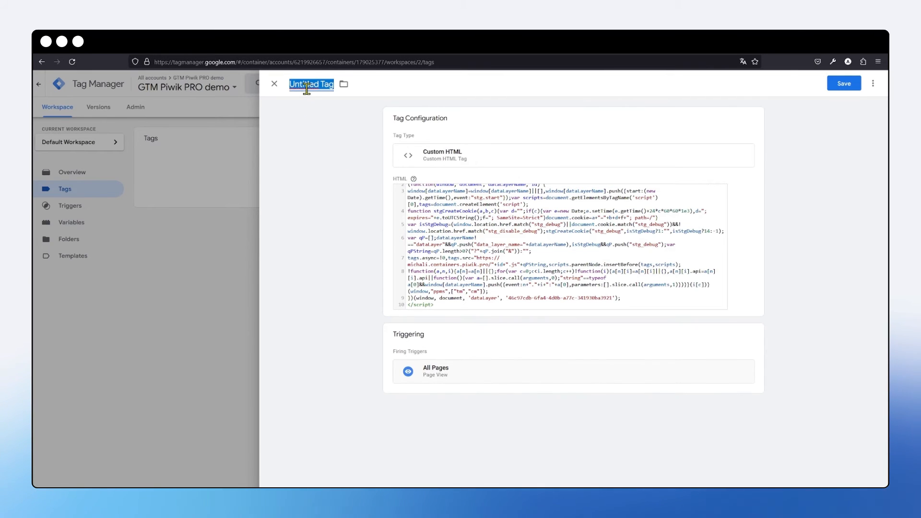
type("Piwik PRO c")
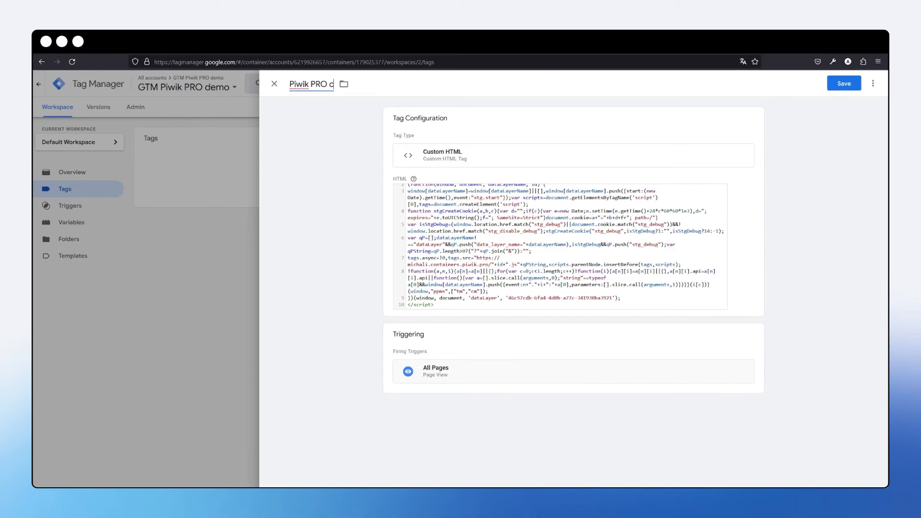
type("onti")
type("ainer")
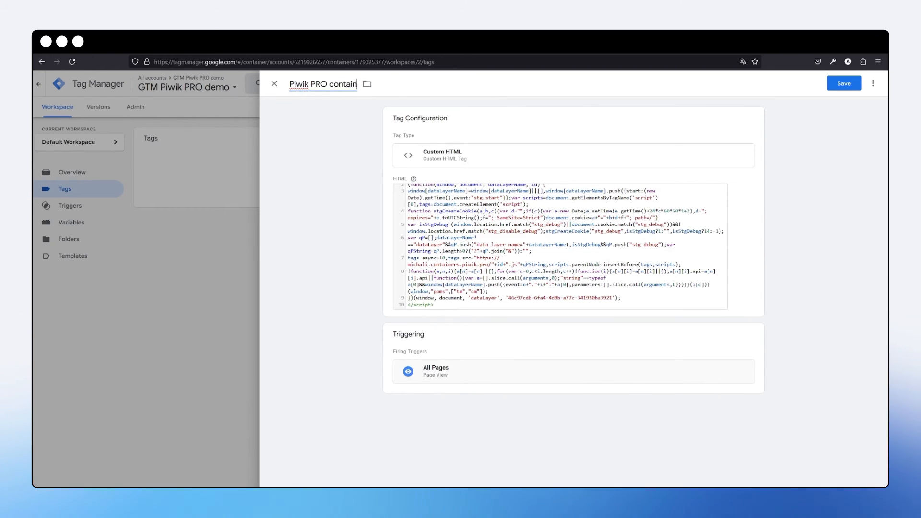
left_click(506, 82)
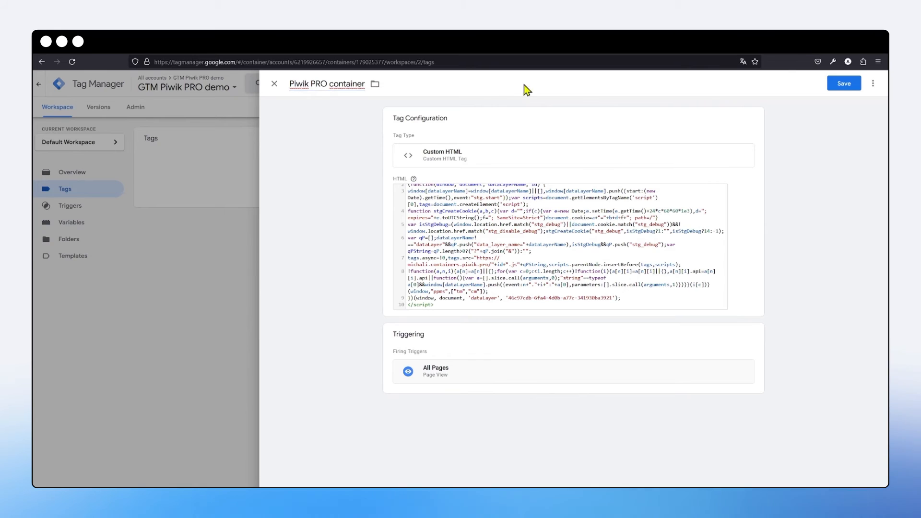
left_click(842, 88)
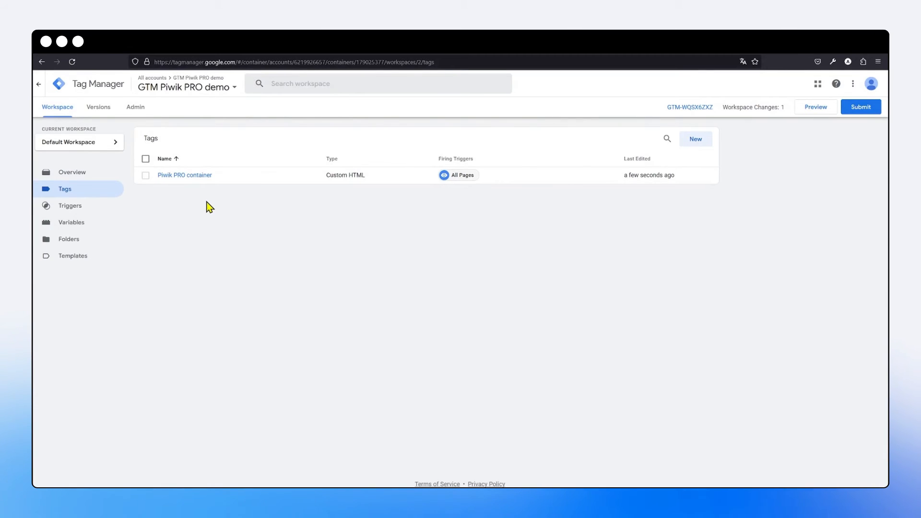
- Preview the workspace and connect Tag Assistant to the prefilled website URL on multiwp.demopiwikpro.com
left_click(817, 109)
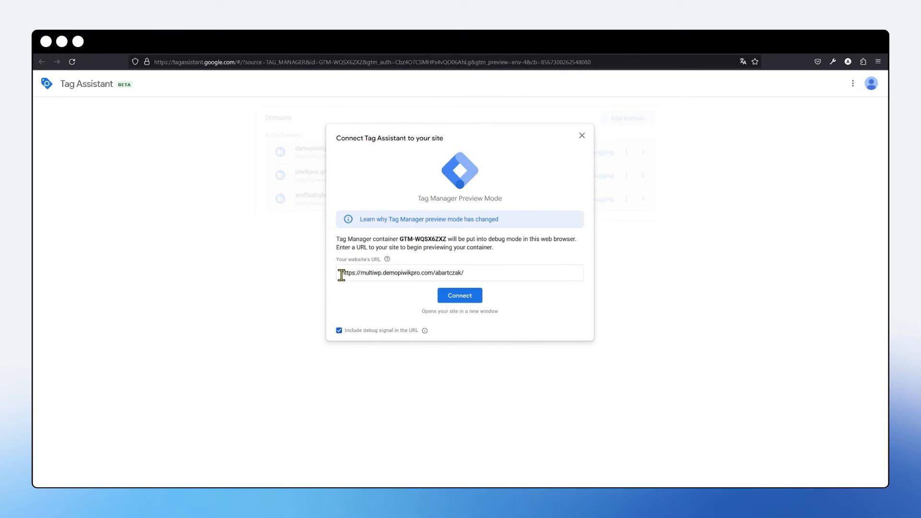
left_click_drag(341, 275, 464, 274)
left_click(506, 298)
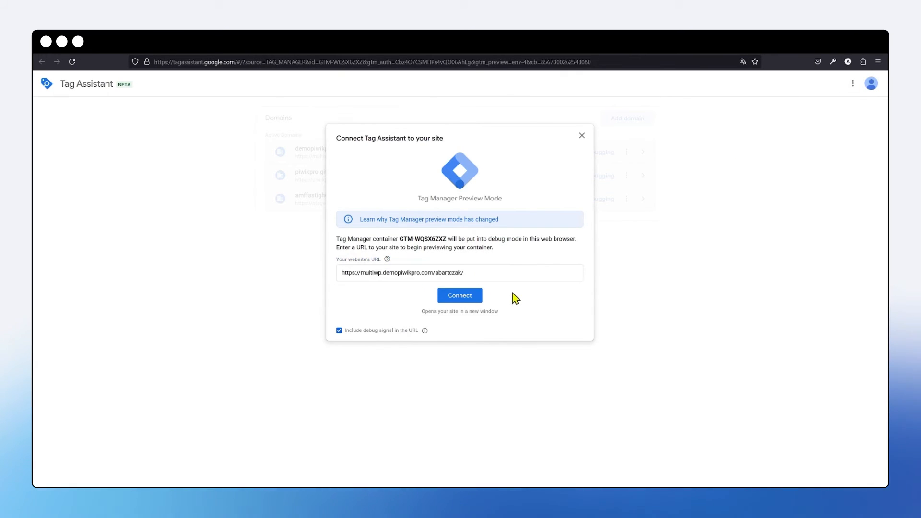
left_click(474, 273)
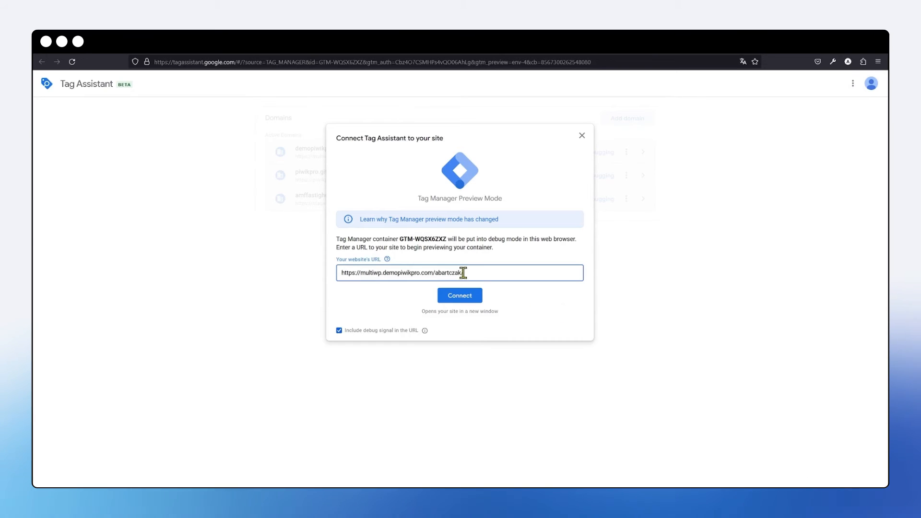
left_click_drag(474, 274, 342, 273)
left_click(373, 297)
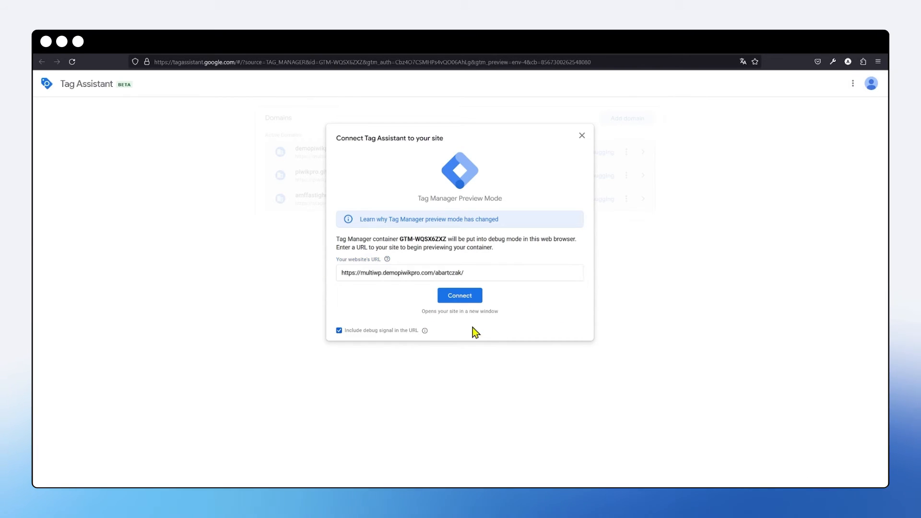
left_click(459, 295)
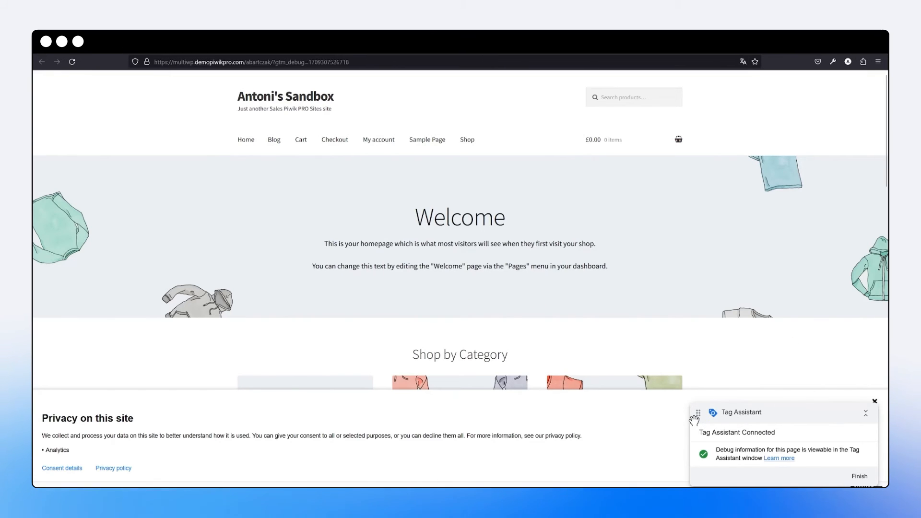
- View the site's privacy consent form behind the Tag Assistant badge, and check the fired tags in the Tag Assistant summary
left_click(866, 414)
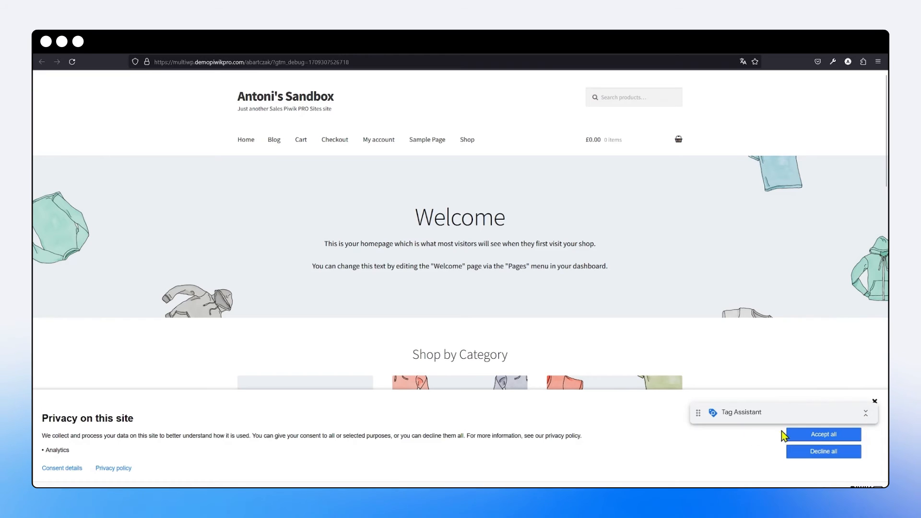
left_click(866, 415)
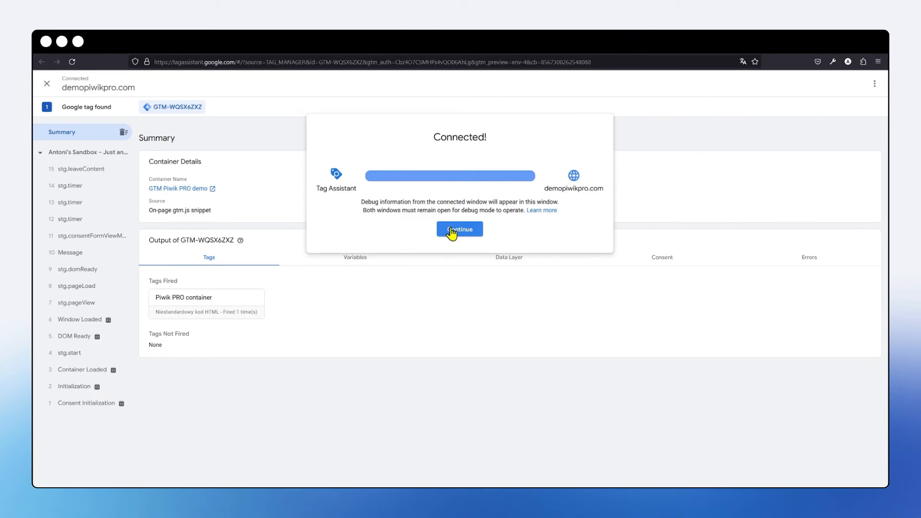
left_click(451, 232)
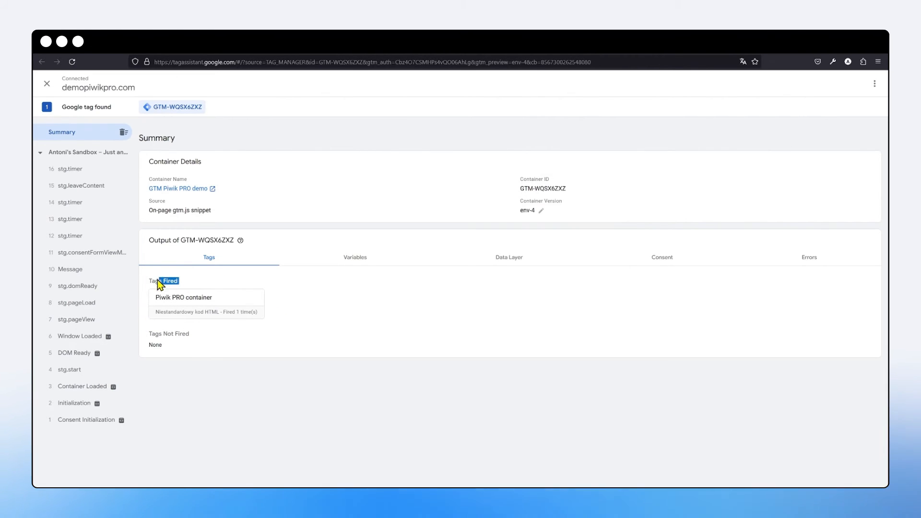
left_click(144, 291)
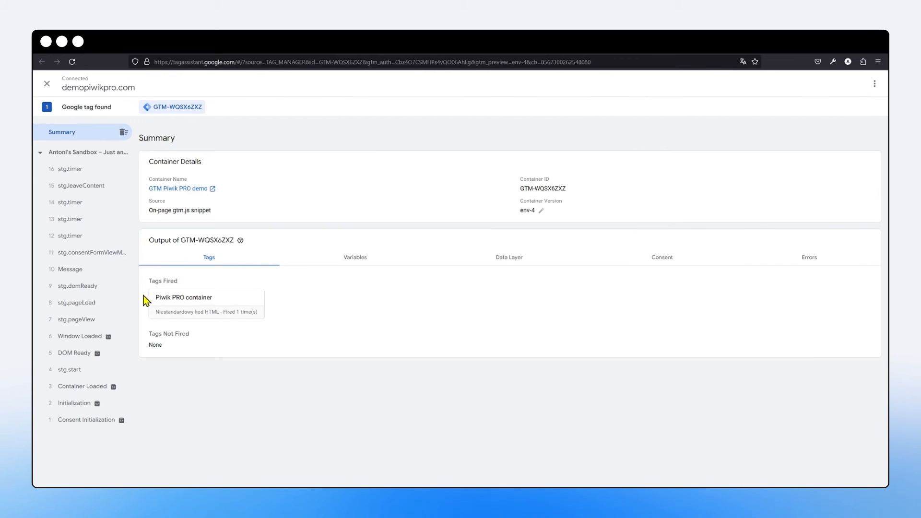
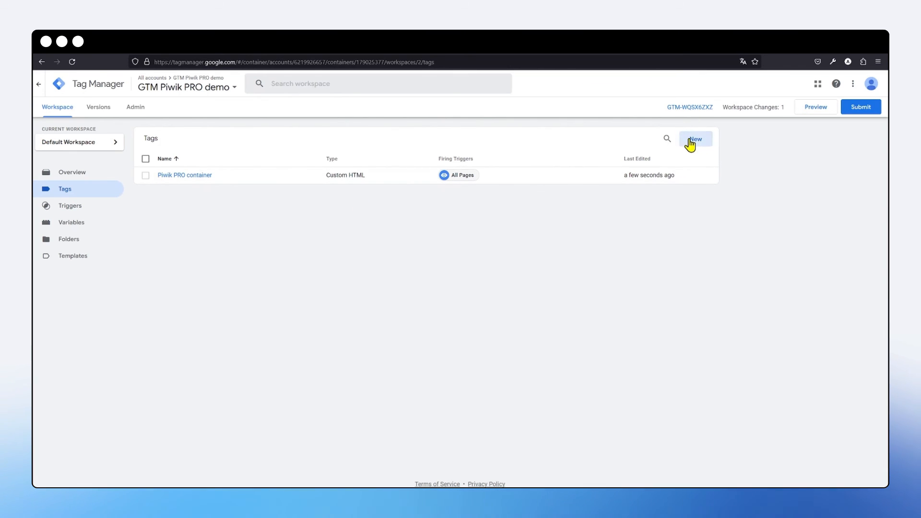
- From a new tag, search the Community Template Gallery for piwik pro, view the Piwik PRO Analytics template details, and leave without adding it
left_click(690, 143)
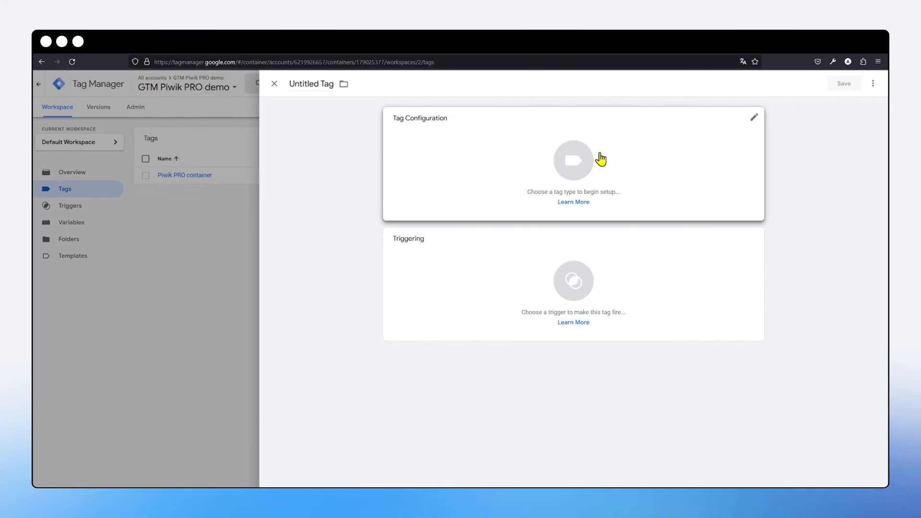
left_click(600, 156)
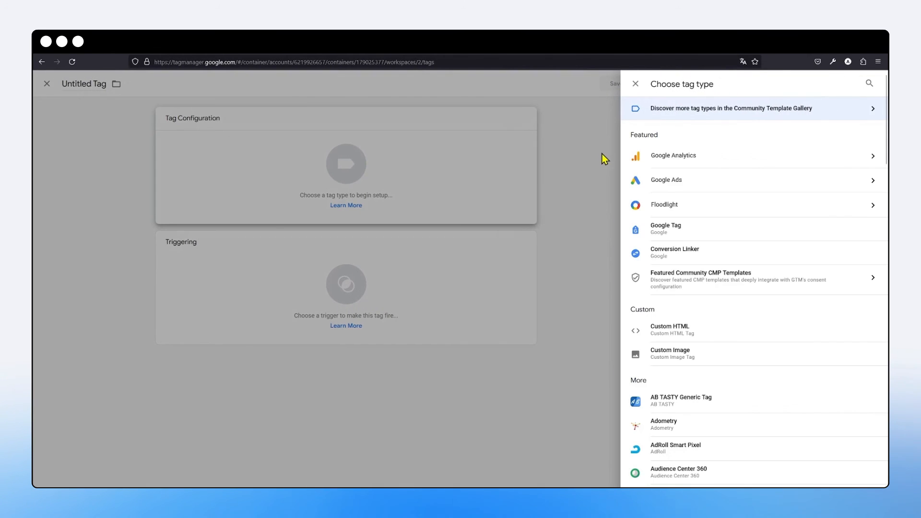
left_click(785, 113)
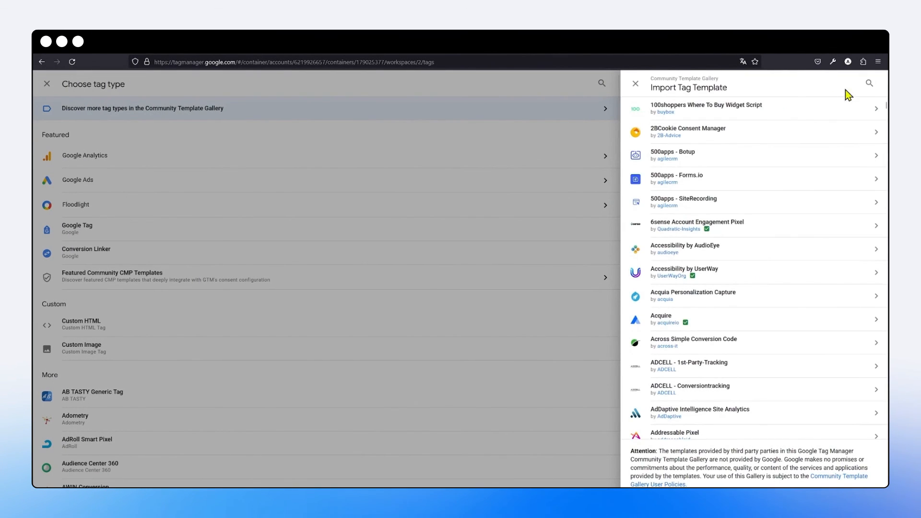
left_click(869, 83)
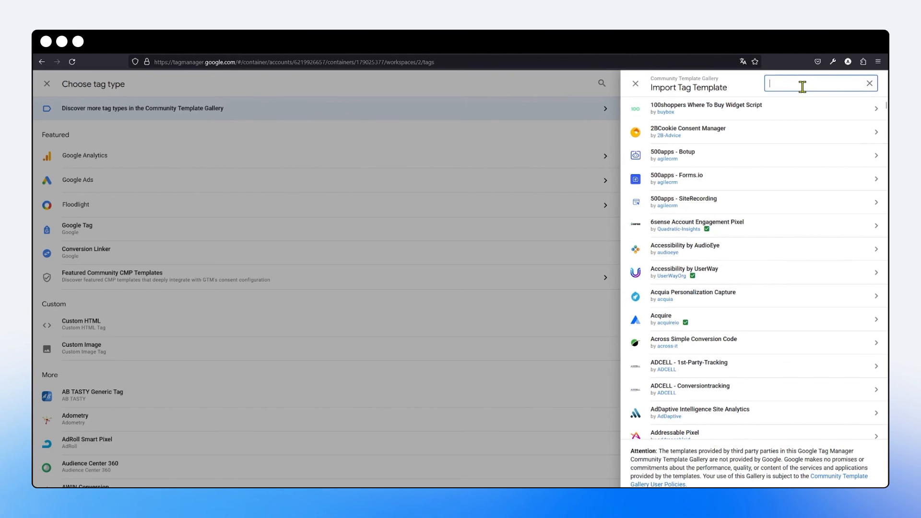
type("piwik pro")
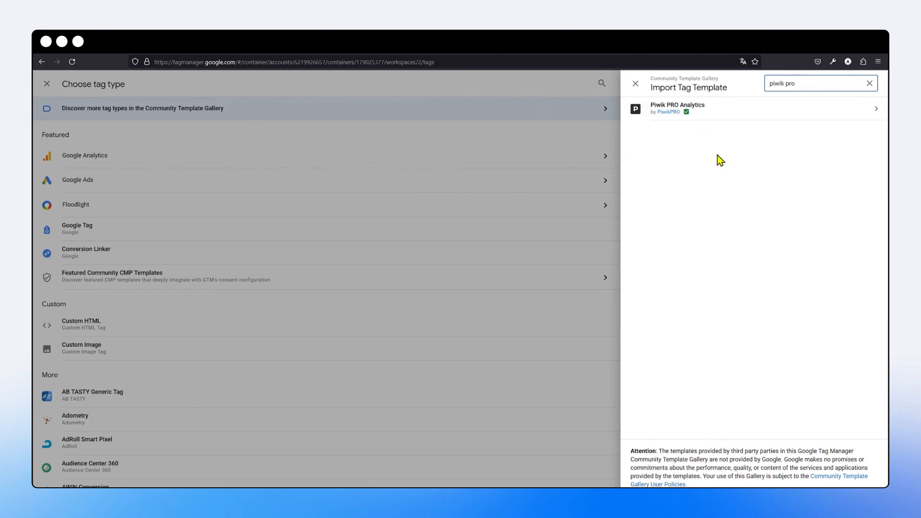
mouse_move(686, 114)
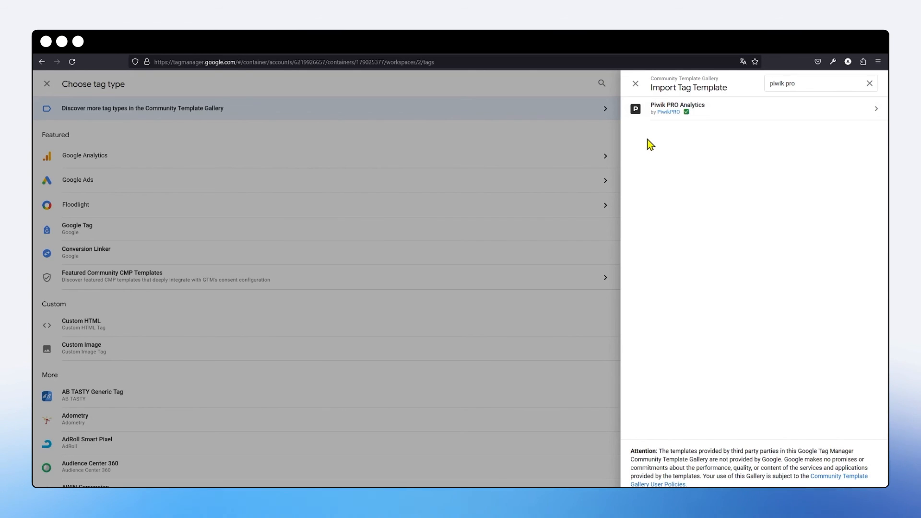
left_click(722, 121)
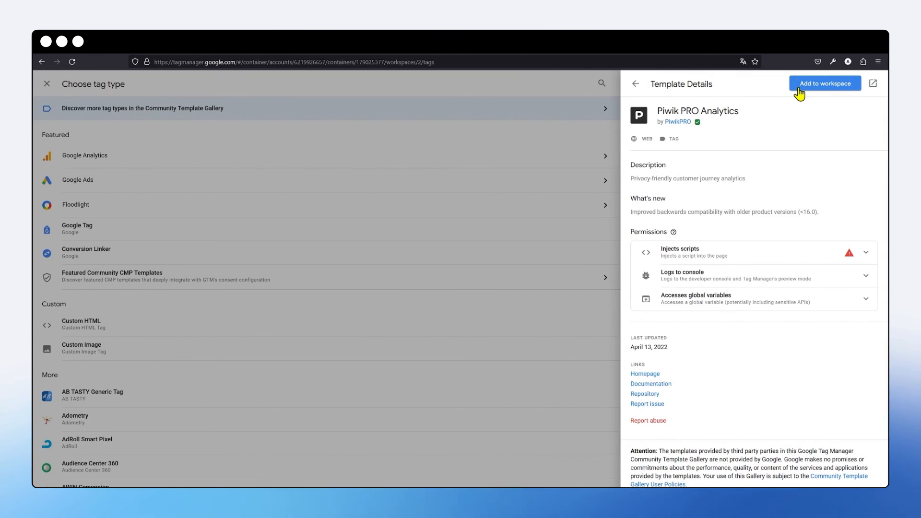
left_click(636, 85)
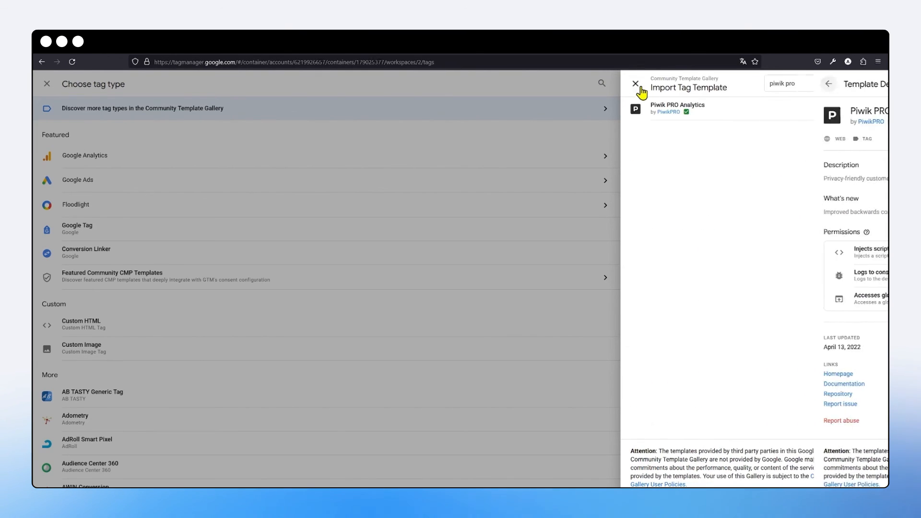
left_click(636, 84)
left_click(590, 98)
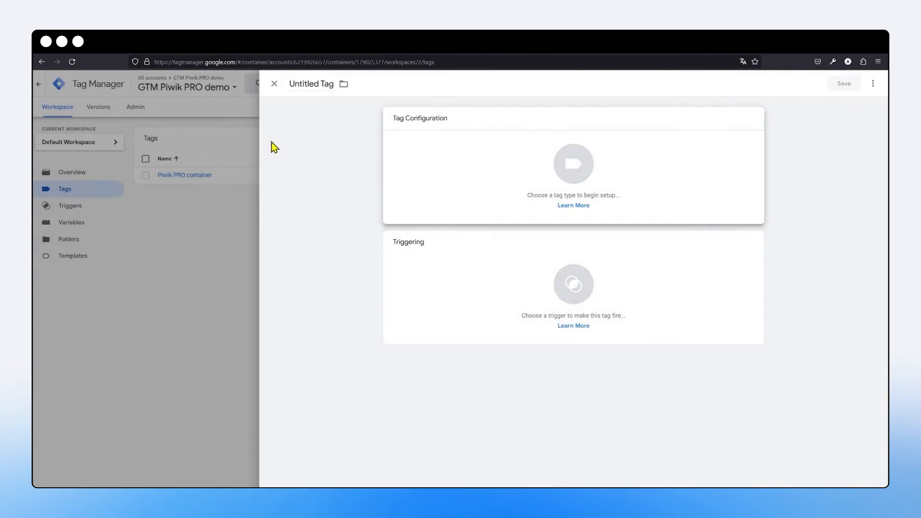
left_click(241, 186)
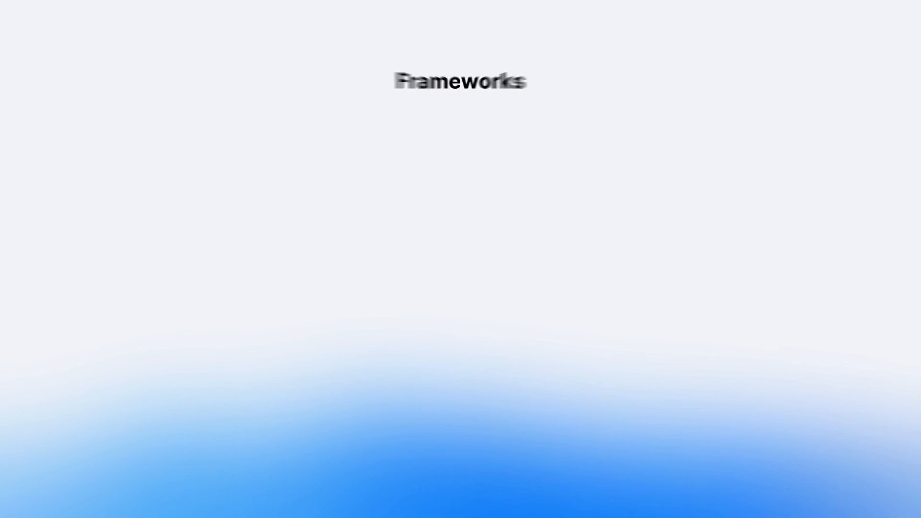